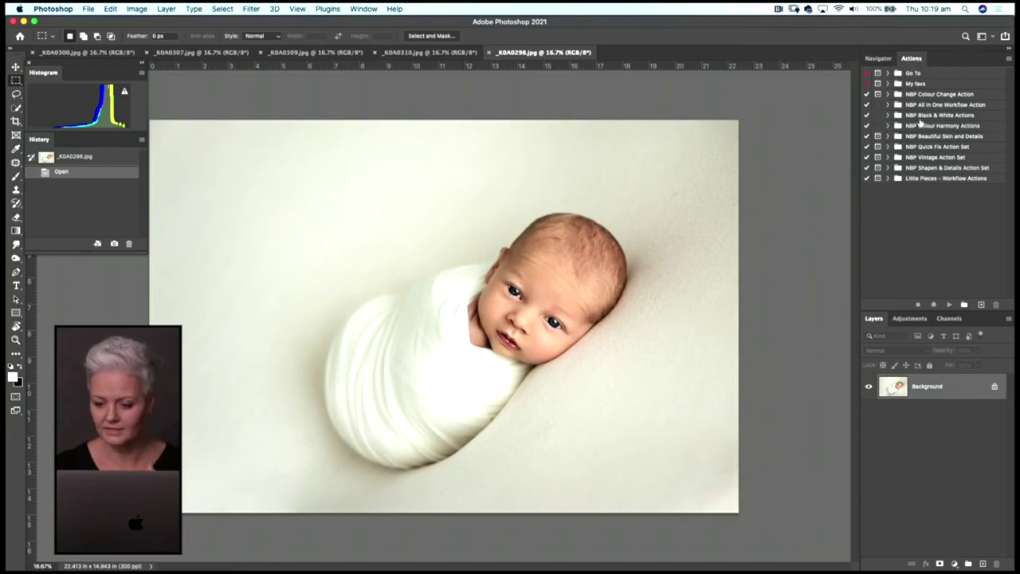
Open the Actions panel flyout menu to reach the action set options
click(1009, 61)
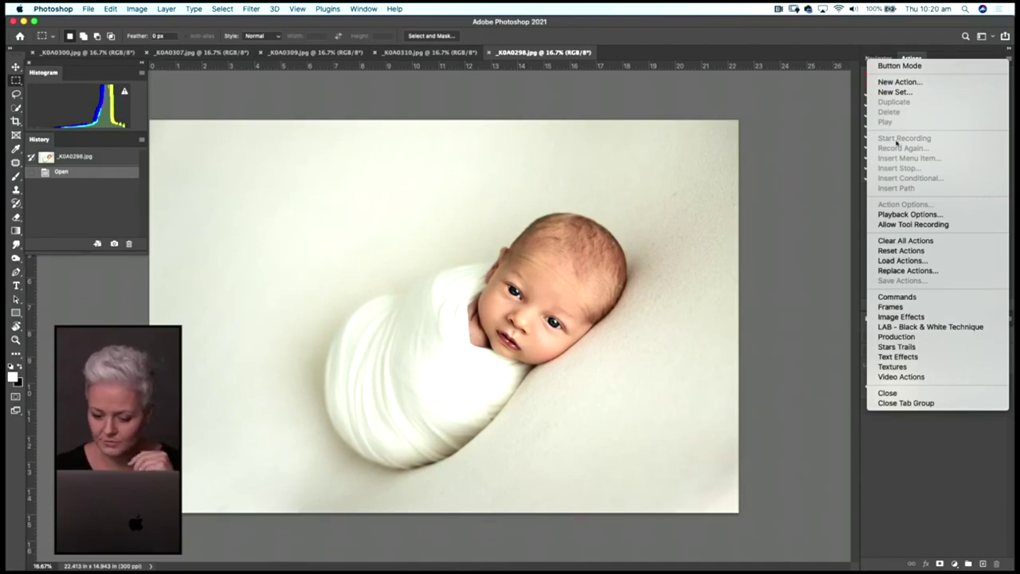
Load the Little Pieces Workflow .atn file from Desktop > NBP ACTIONS
click(915, 265)
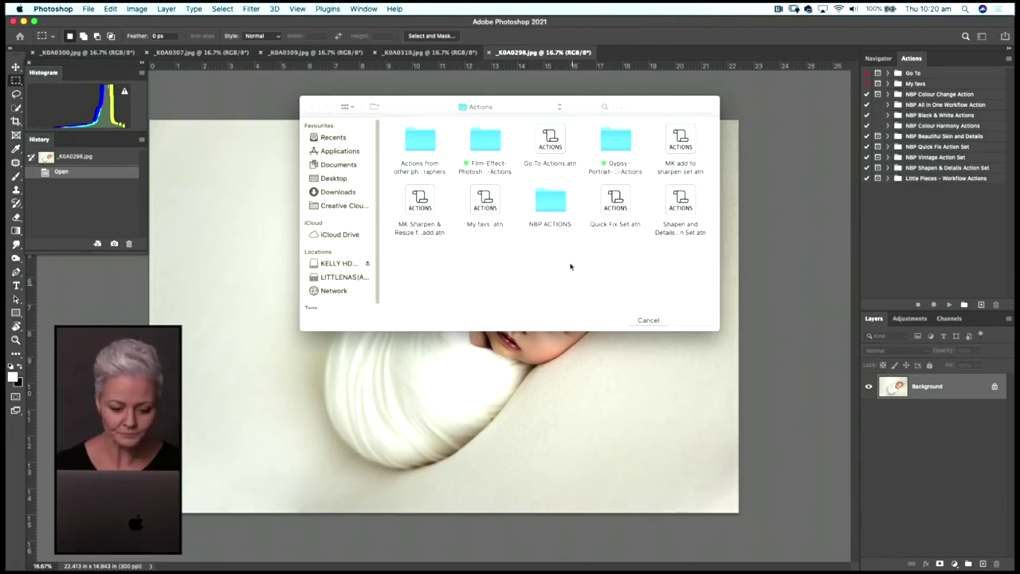
click(332, 178)
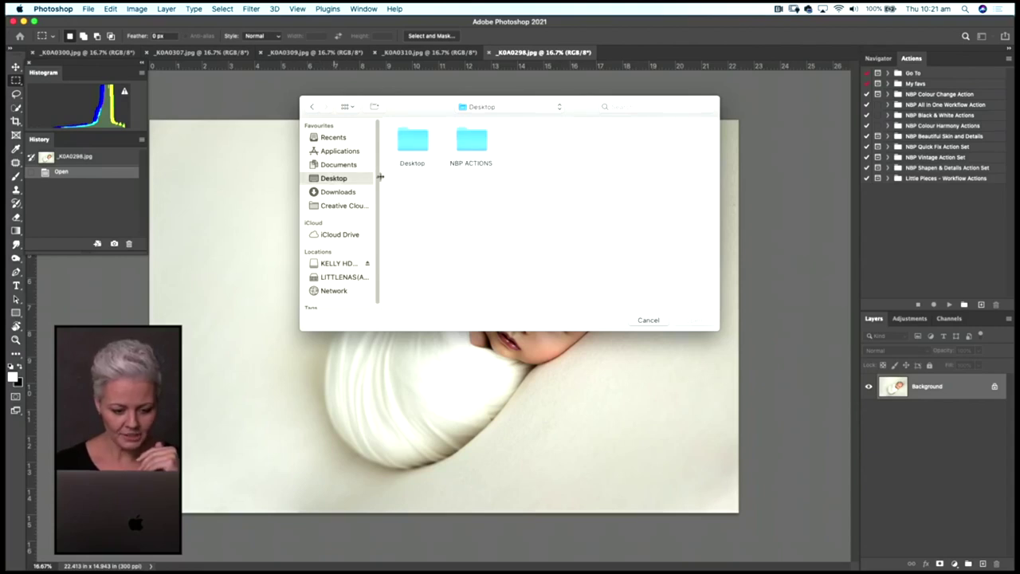
double_click(470, 141)
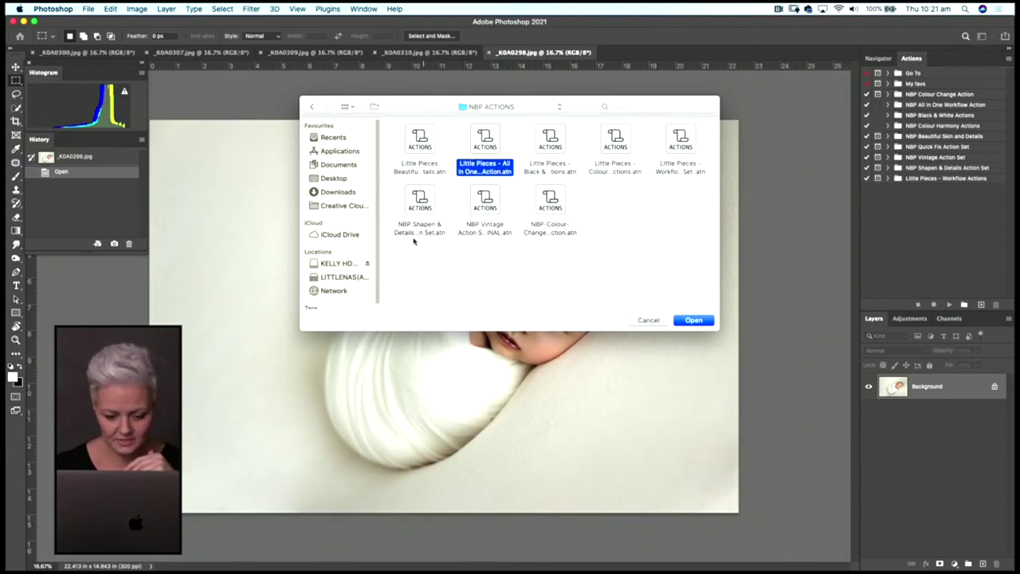
click(681, 145)
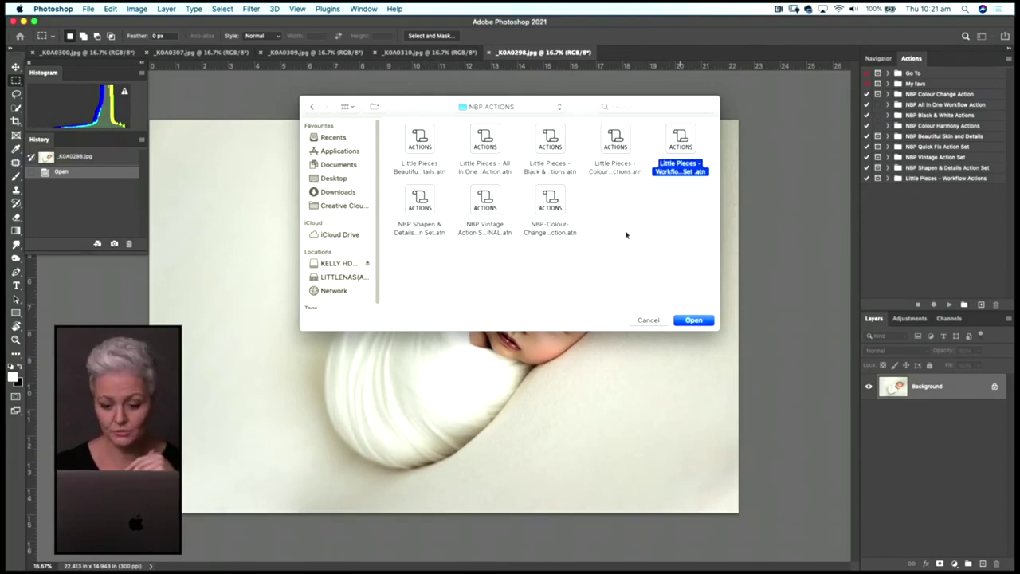
click(693, 321)
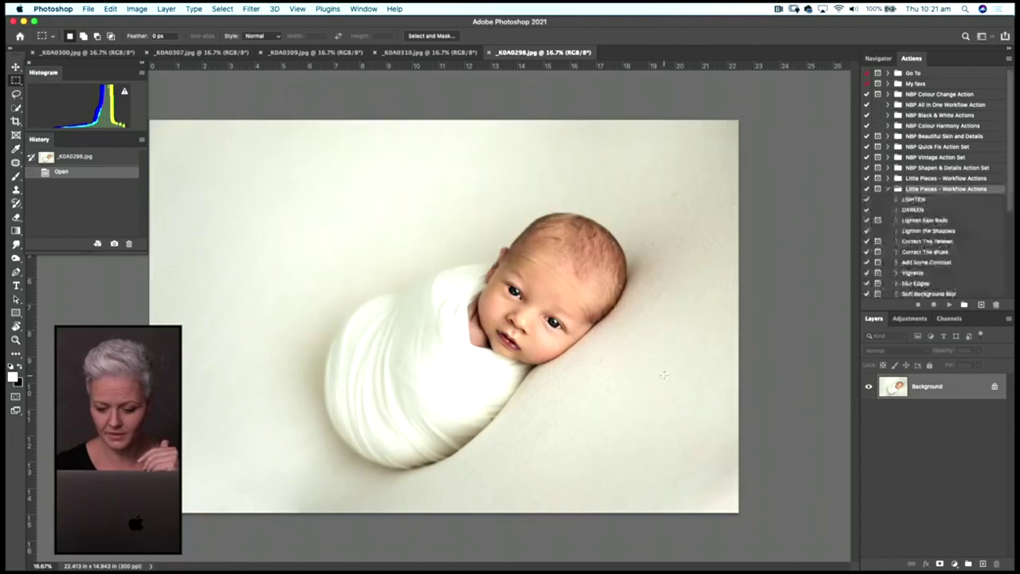
click(887, 189)
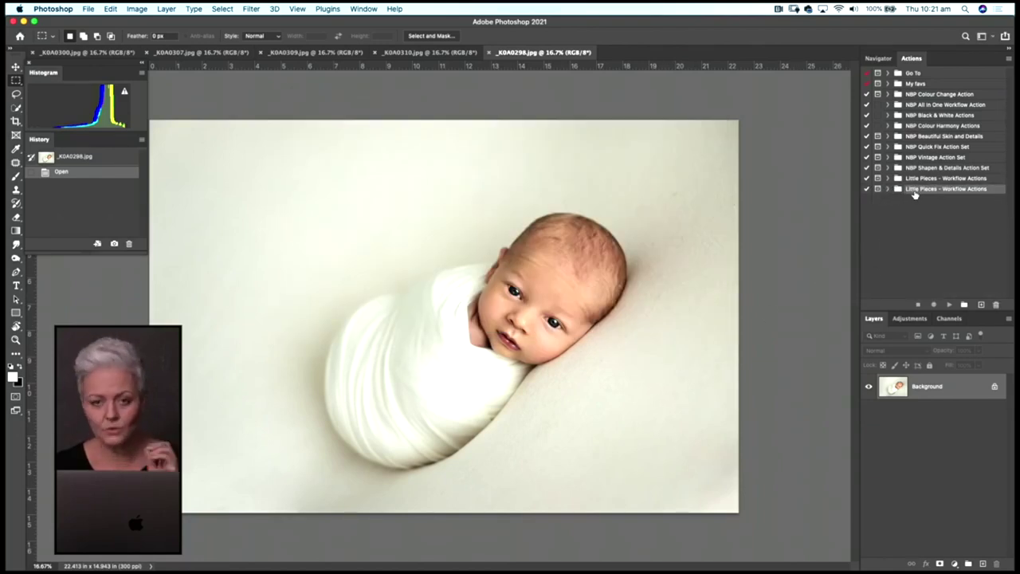
click(887, 190)
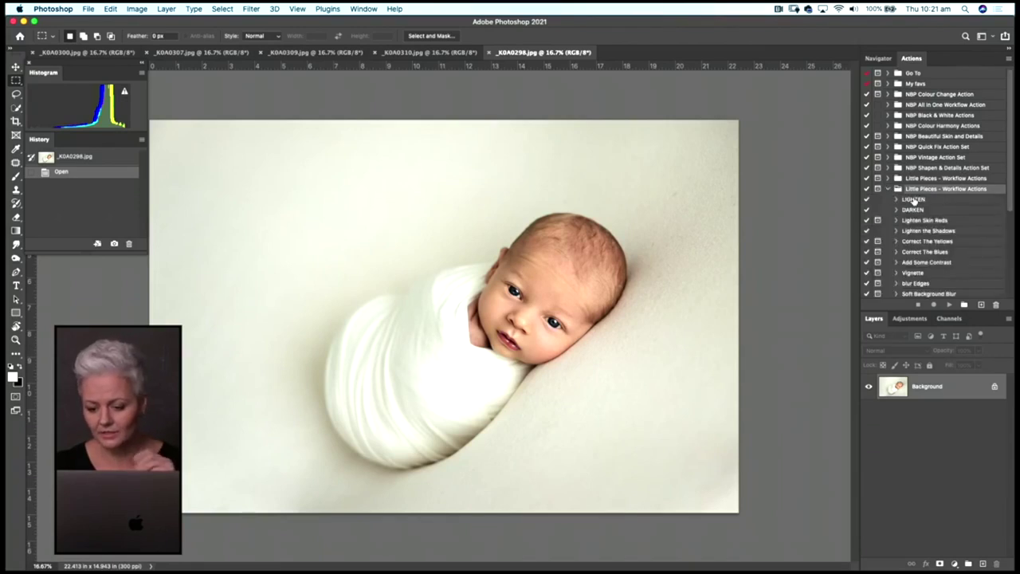
drag(1010, 206, 1008, 257)
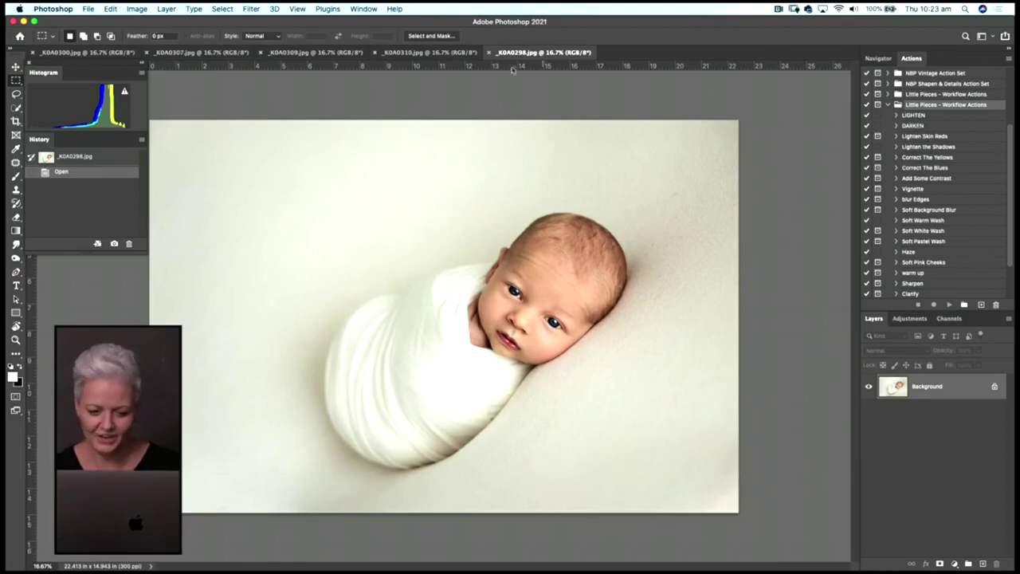
Step through the document tabs to the _K0A0300.jpg photo
click(417, 53)
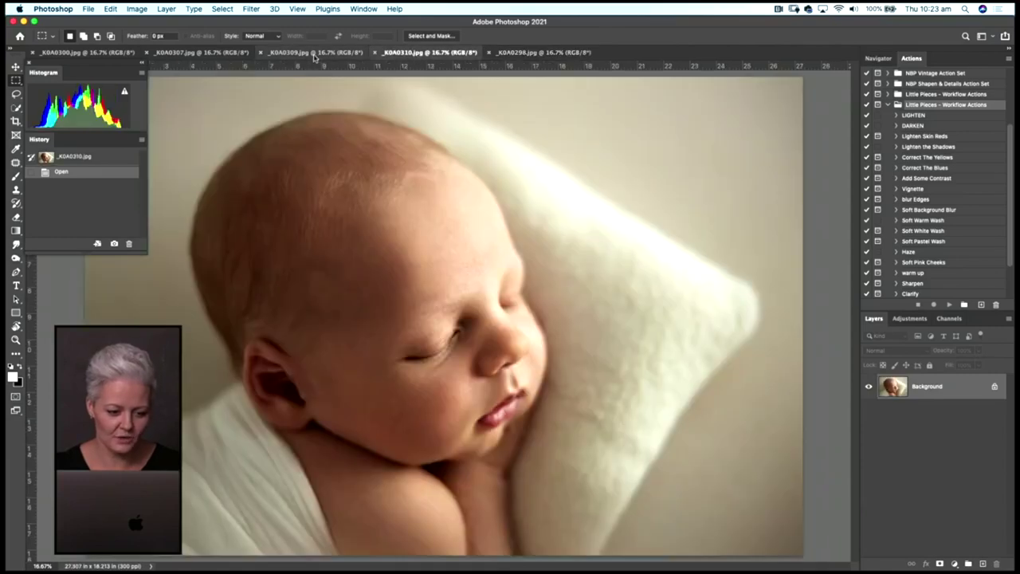
click(316, 53)
click(200, 52)
click(127, 54)
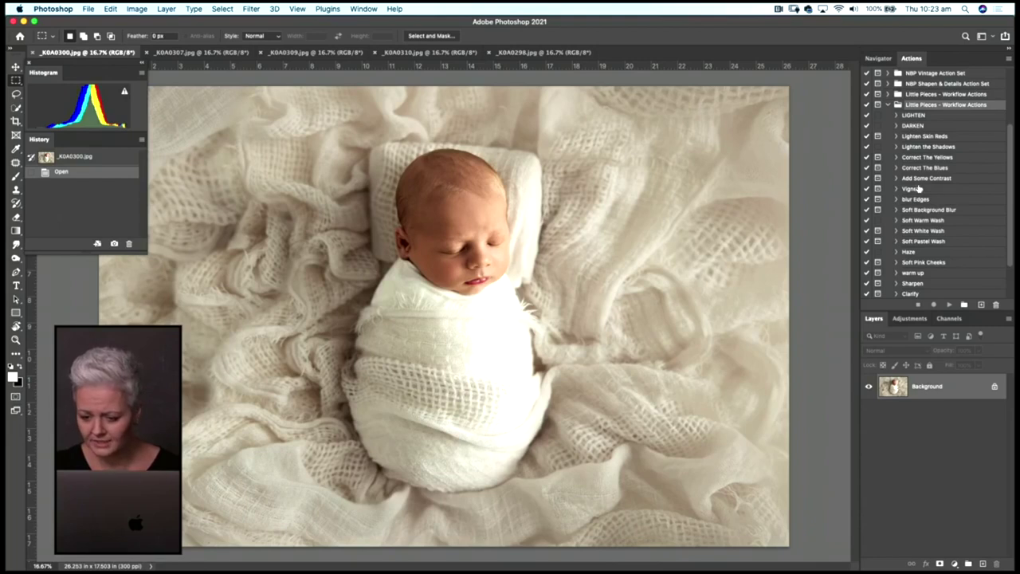
Run the LIGHTEN action for a masked Screen 26% layer, then delete that Lighten layer
click(913, 115)
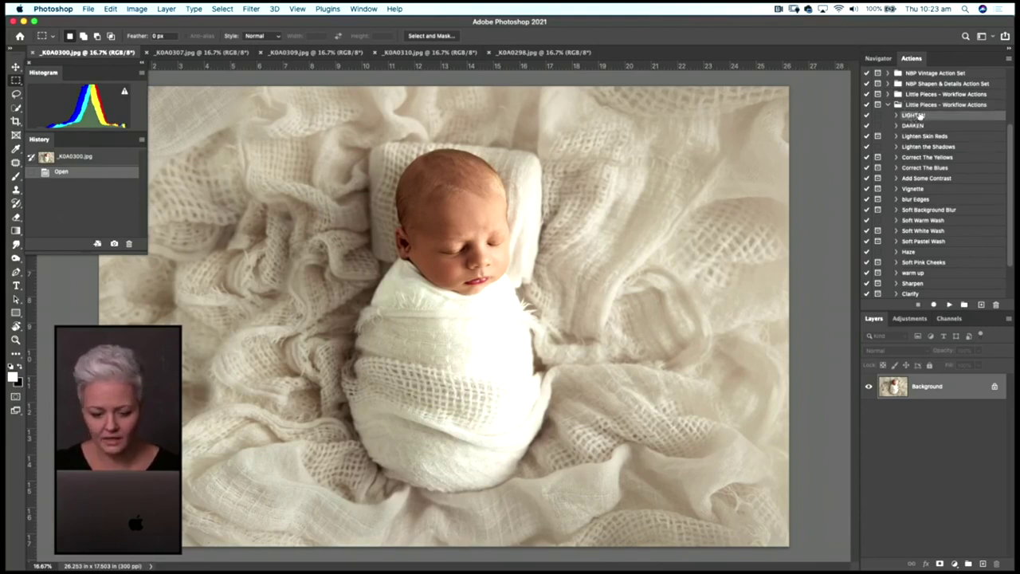
click(948, 305)
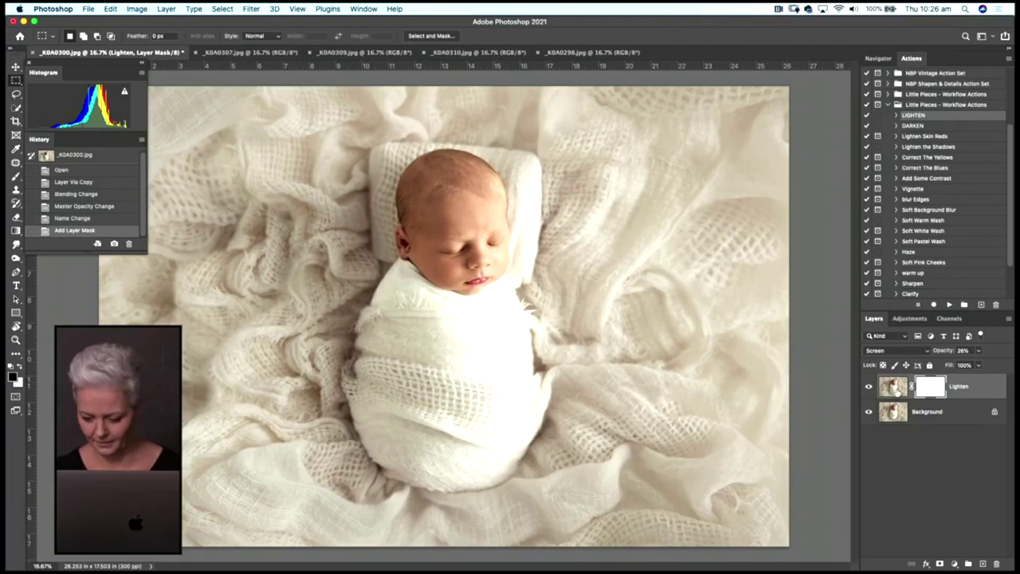
mouse_move(893, 387)
mouse_down()
mouse_move(994, 518)
mouse_move(995, 563)
mouse_up()
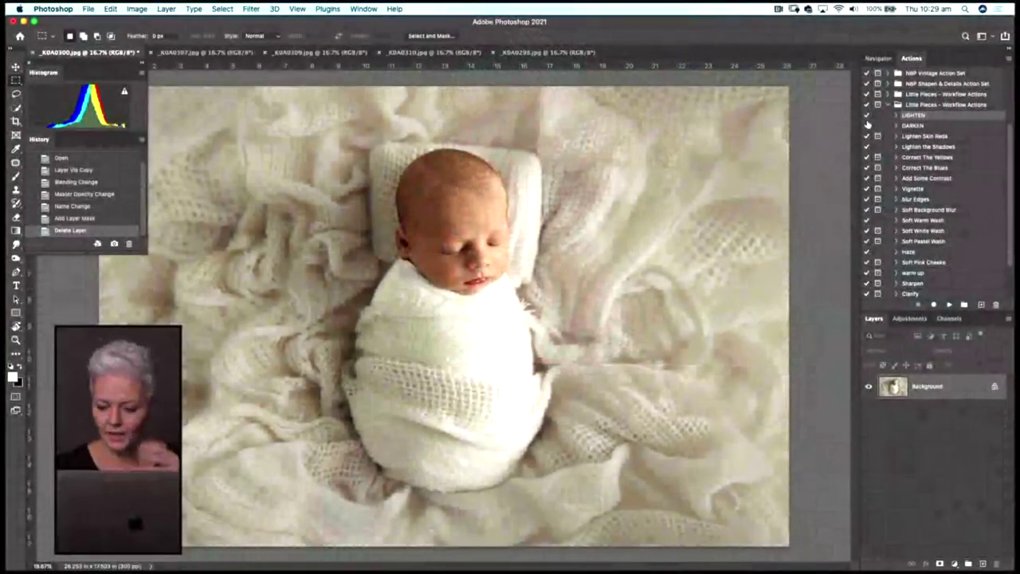
Expand the last Little Pieces - Workflow Actions set and select its DARKEN action
click(887, 105)
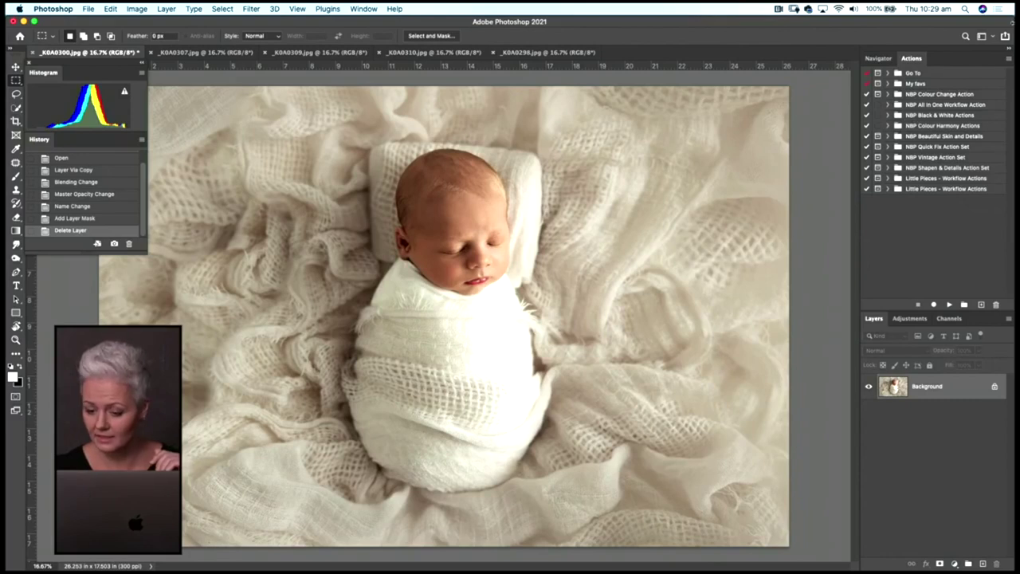
click(887, 104)
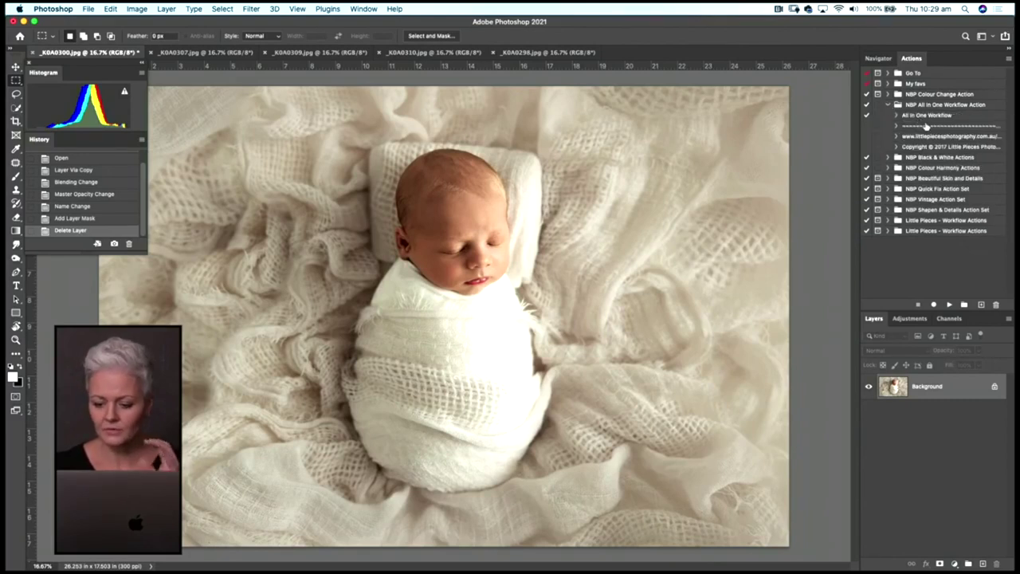
click(887, 231)
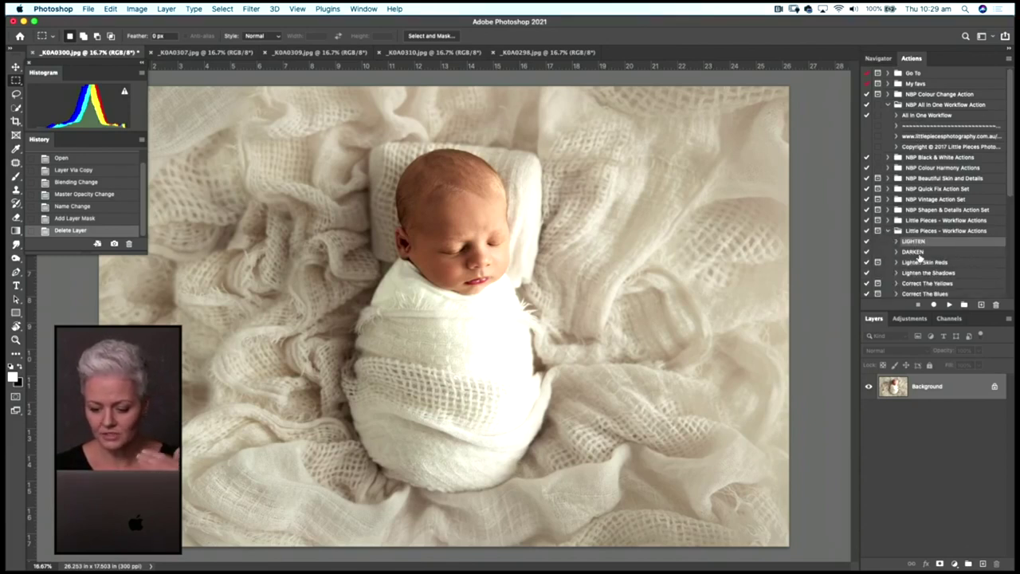
click(913, 252)
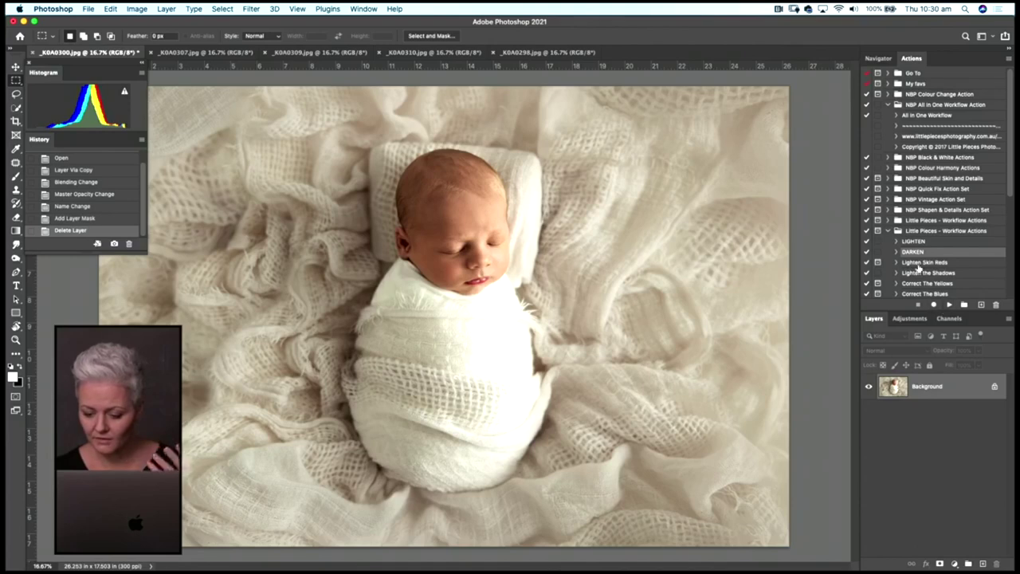
Run DARKEN to add a masked Multiply Darken layer, then select the Brush tool
click(947, 304)
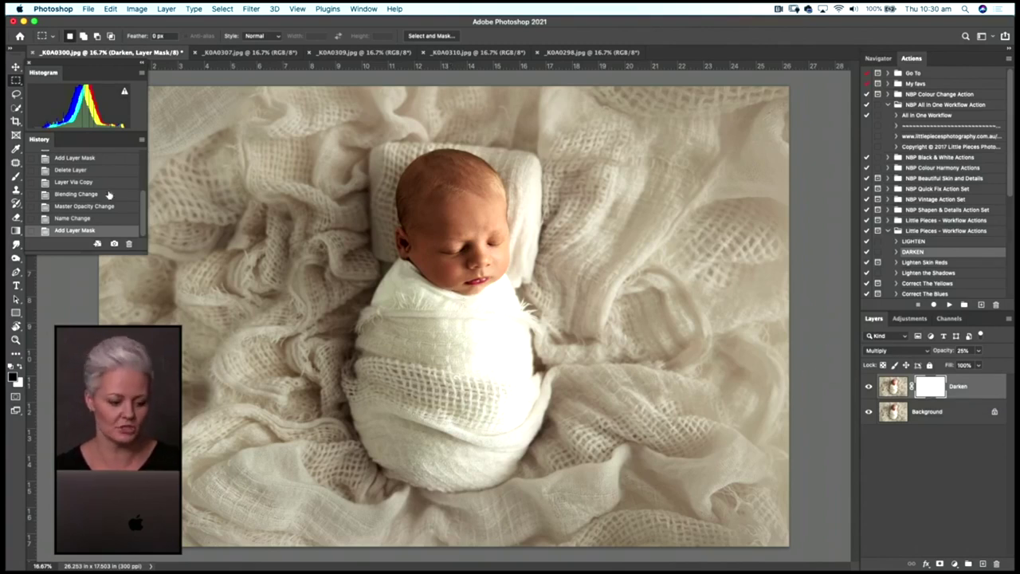
click(16, 178)
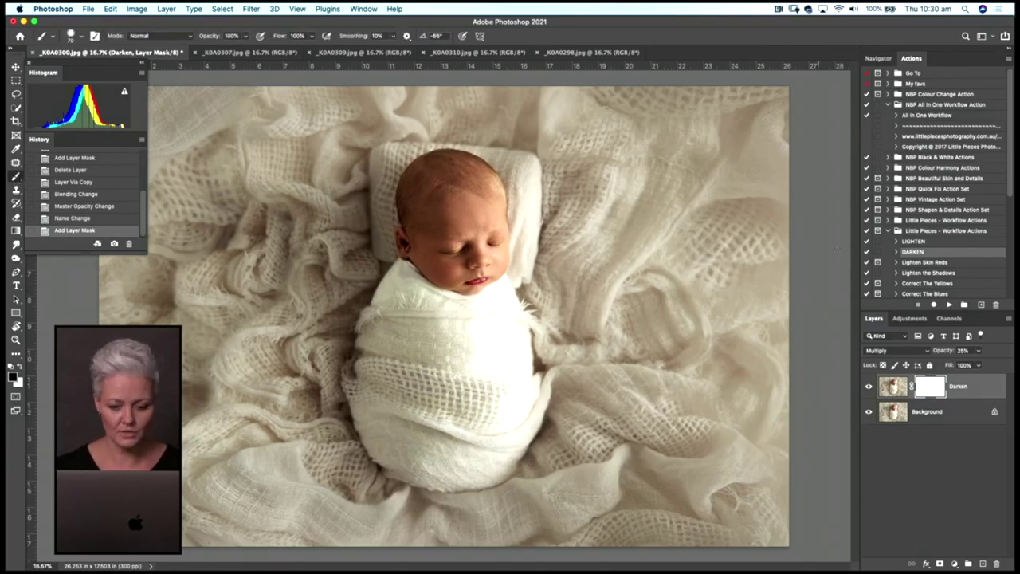
Set the Darken layer to 24% opacity, invert its mask, and make white the brush colour
drag(945, 354, 934, 354)
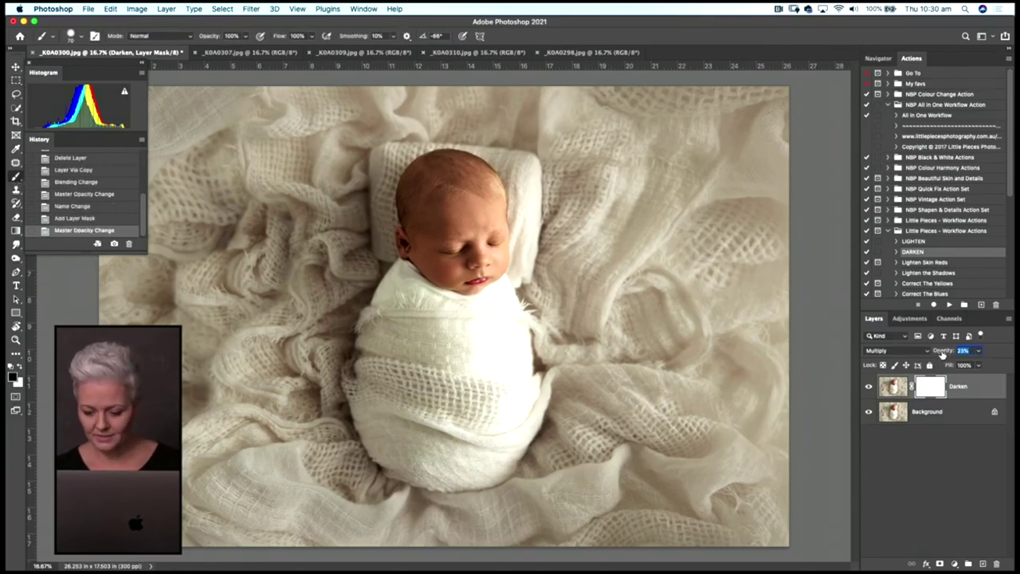
text(24)
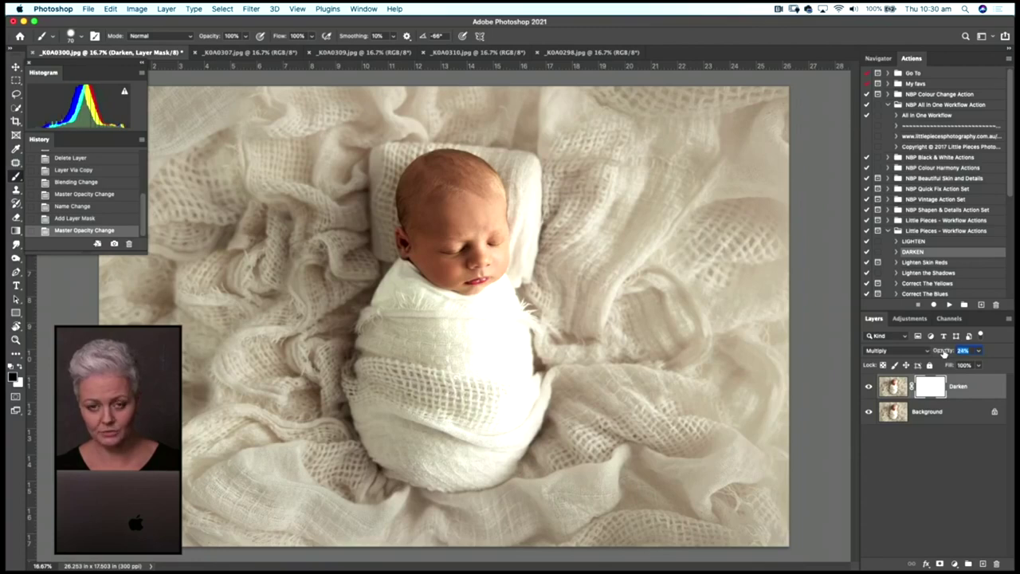
key(Return)
key(ctrl+i)
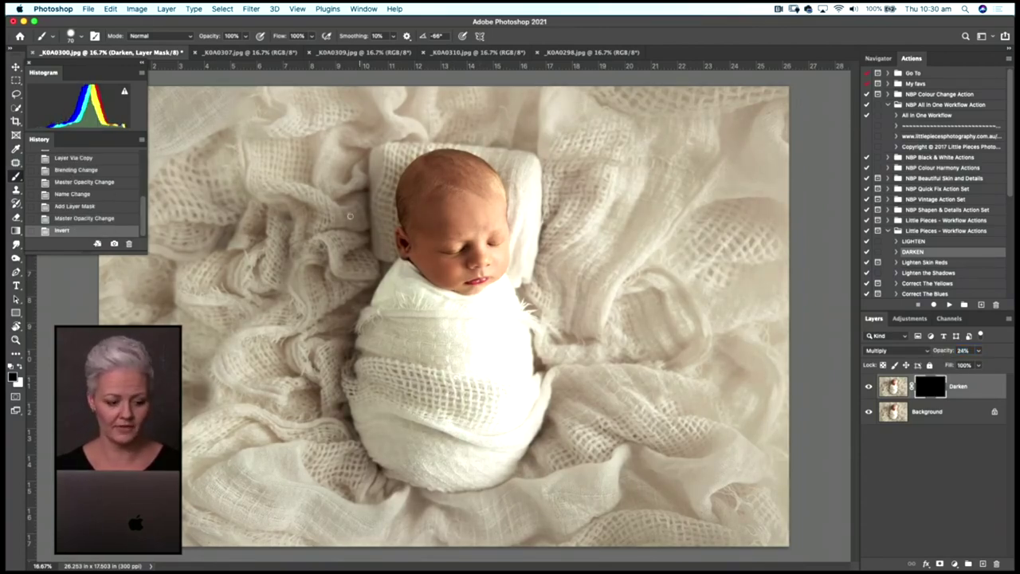
key(x)
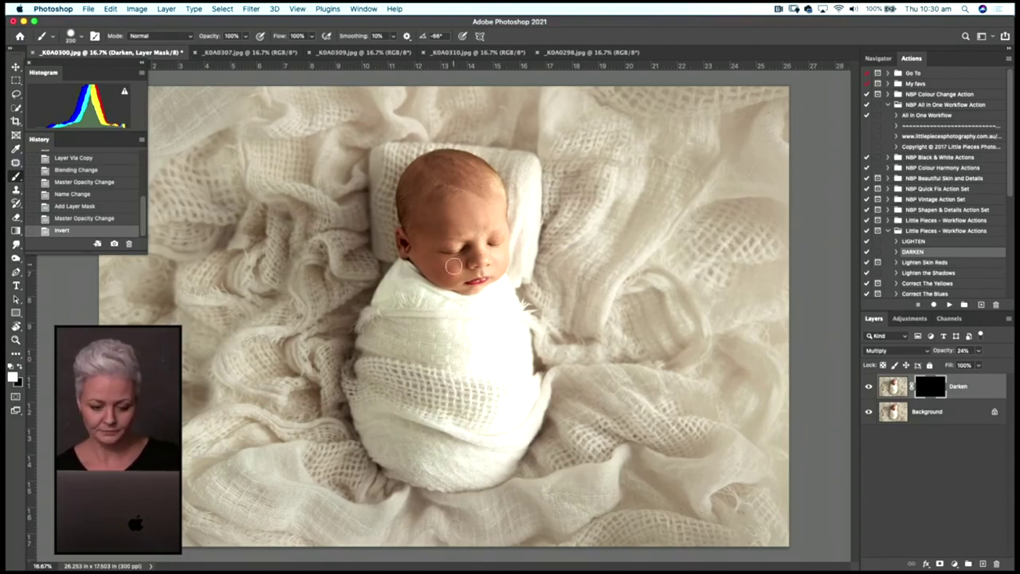
key(bracketright)
key(bracketright)
key(bracketright)
key(bracketright)
key(bracketright)
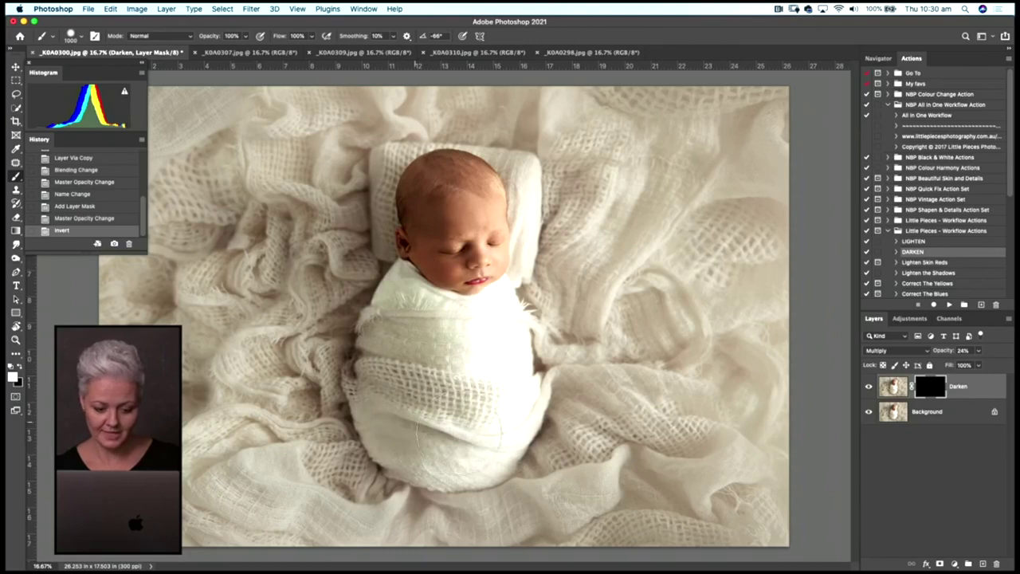
Paint the darkening onto the swaddled baby with an 800 then 500 brush, then delete the layer
drag(413, 361, 438, 191)
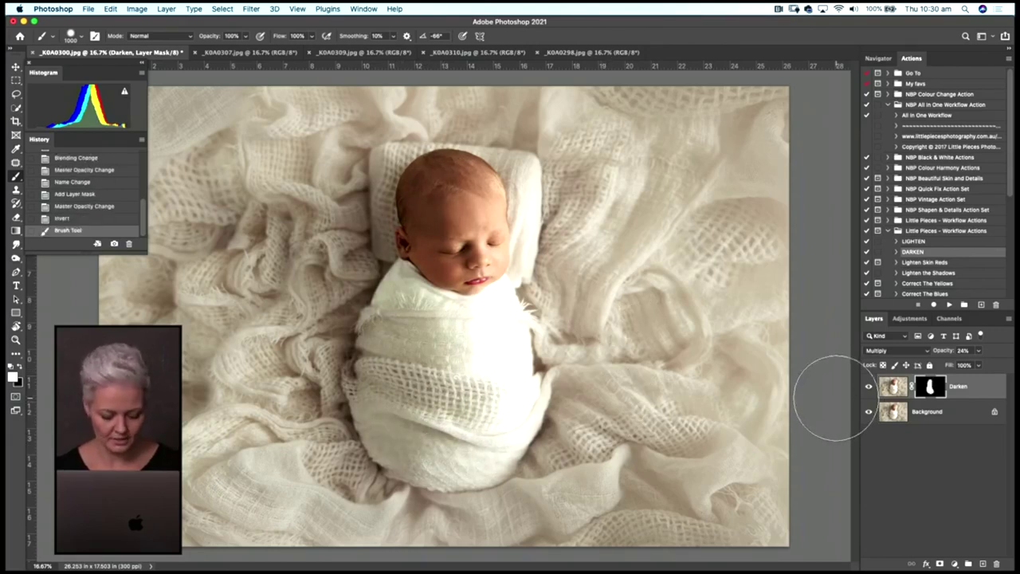
key(ctrl+z)
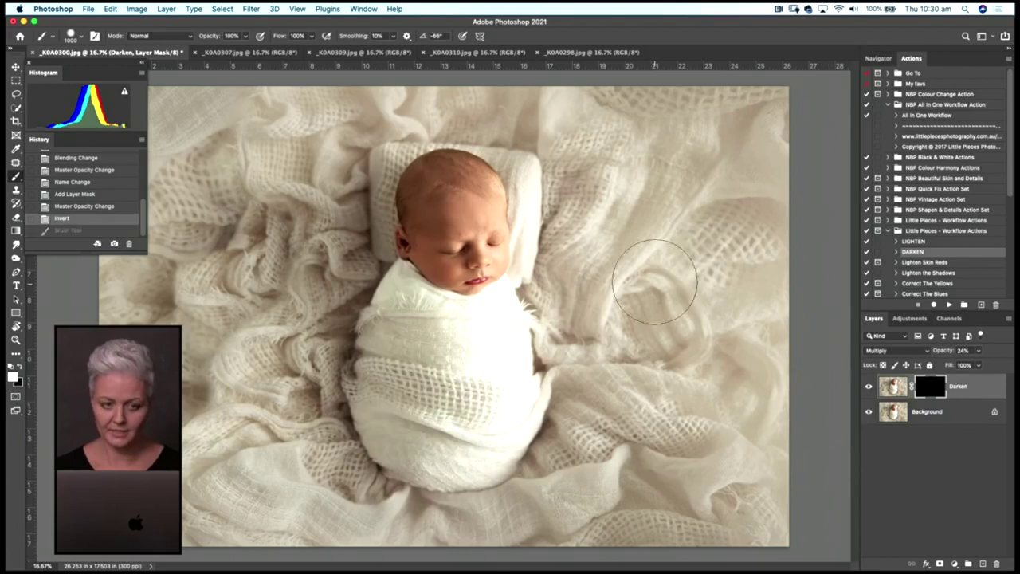
drag(558, 287, 557, 403)
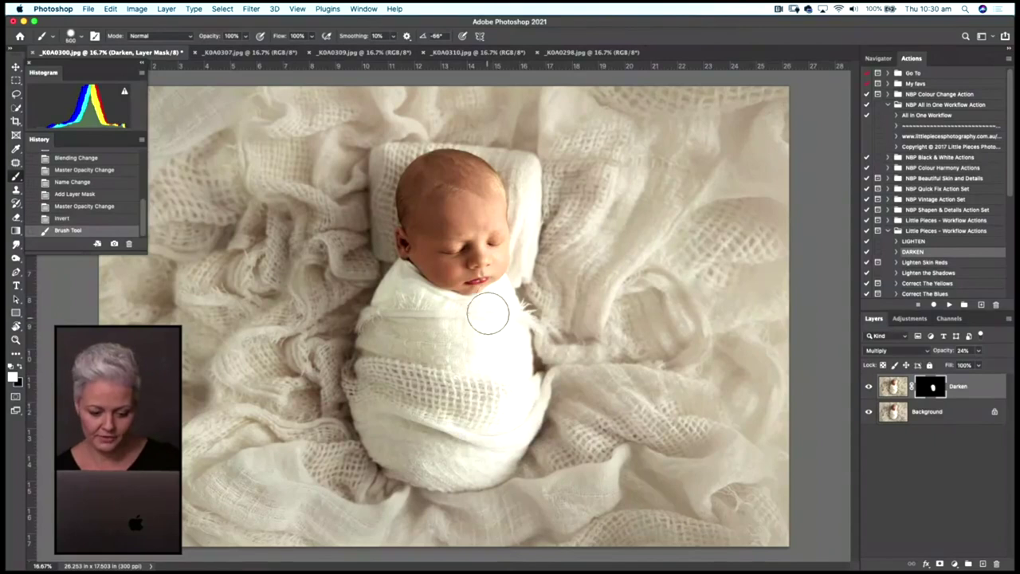
key(bracketleft)
key(bracketleft)
key(bracketleft)
drag(506, 278, 525, 239)
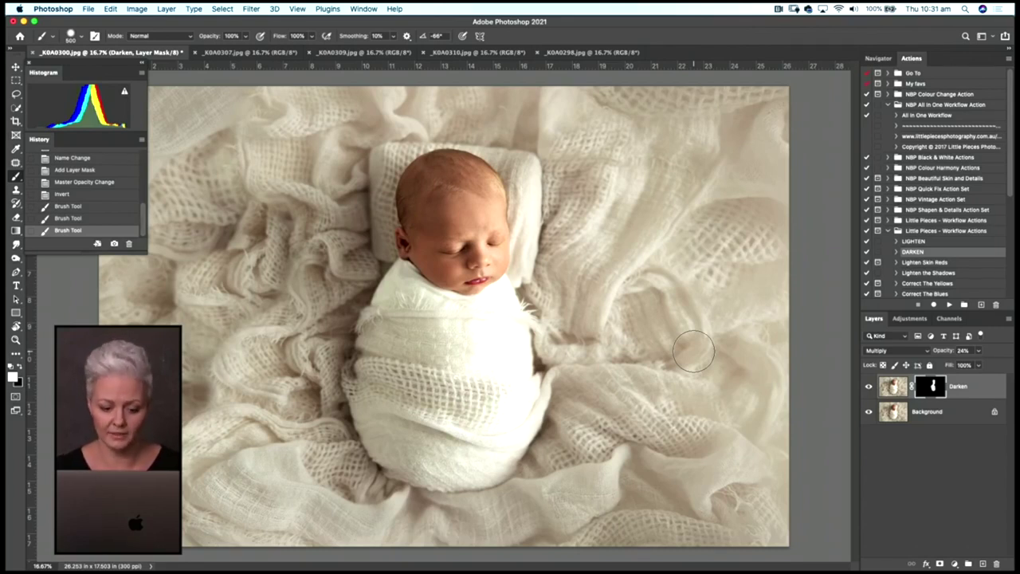
mouse_move(929, 387)
mouse_down()
mouse_move(924, 404)
mouse_move(995, 563)
mouse_up()
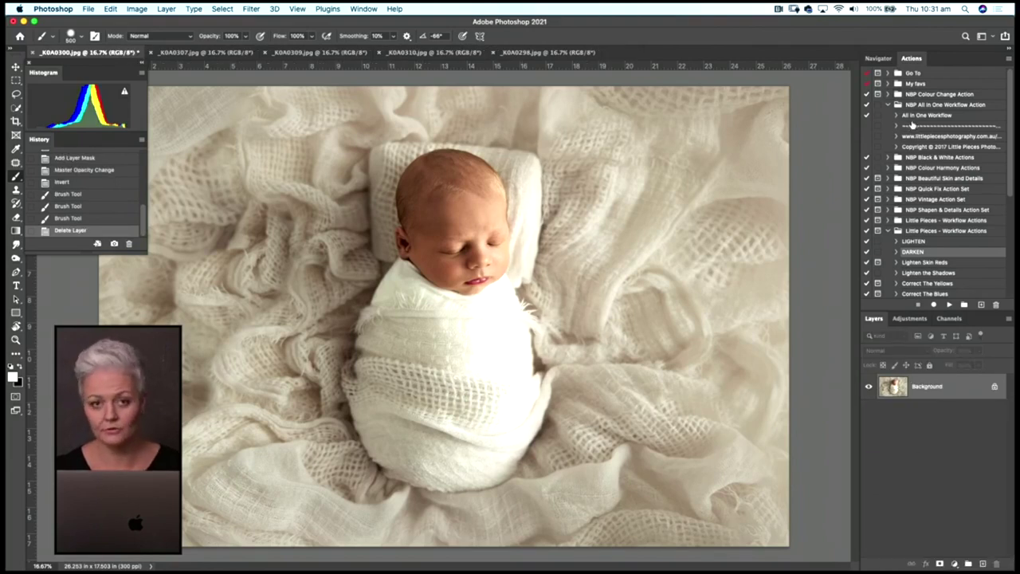
Run All in One Workflow and toggle the warm wash layer off and on to compare
click(913, 116)
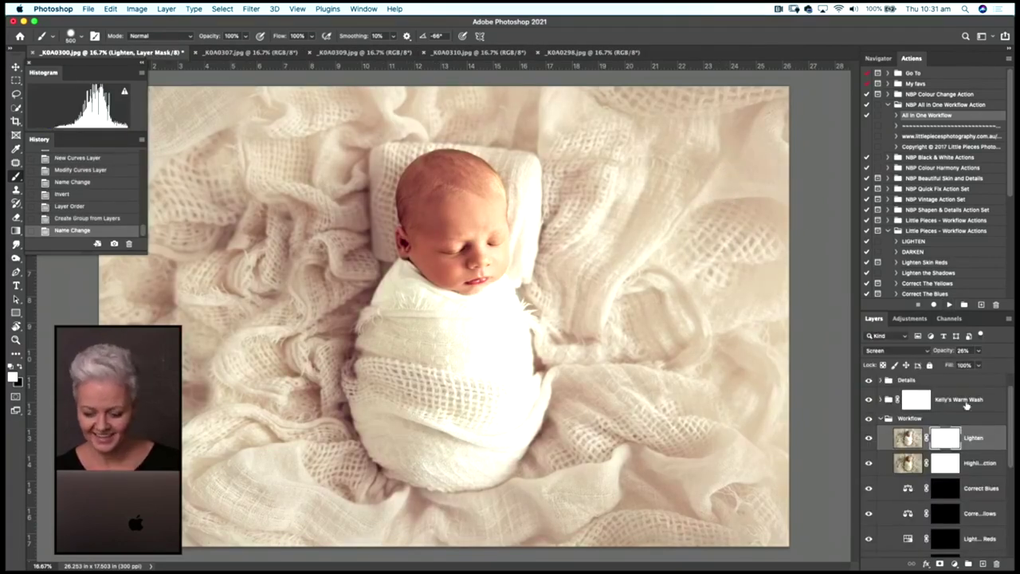
mouse_move(1010, 405)
mouse_down()
mouse_move(1003, 502)
mouse_move(1010, 388)
mouse_up()
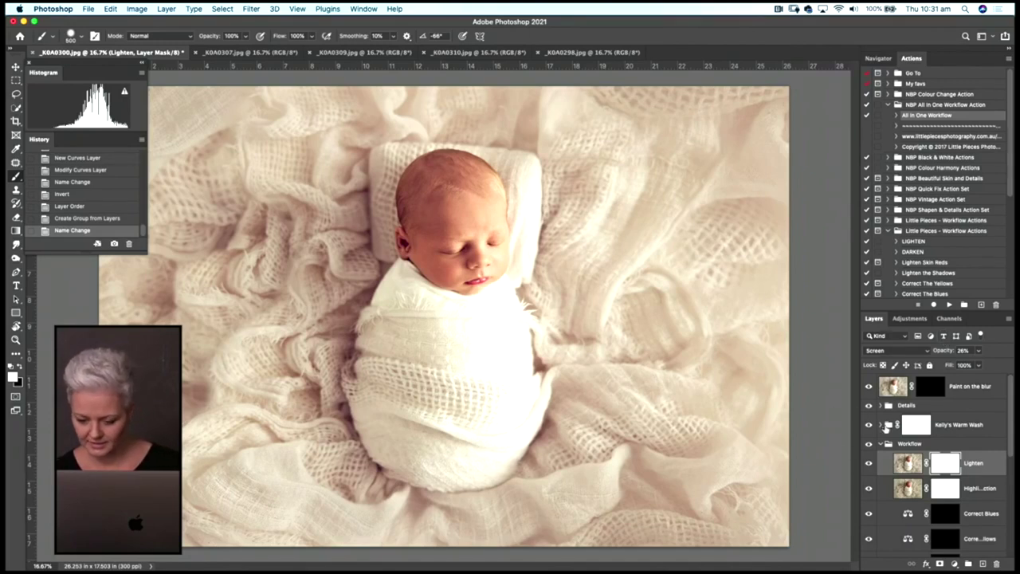
click(869, 425)
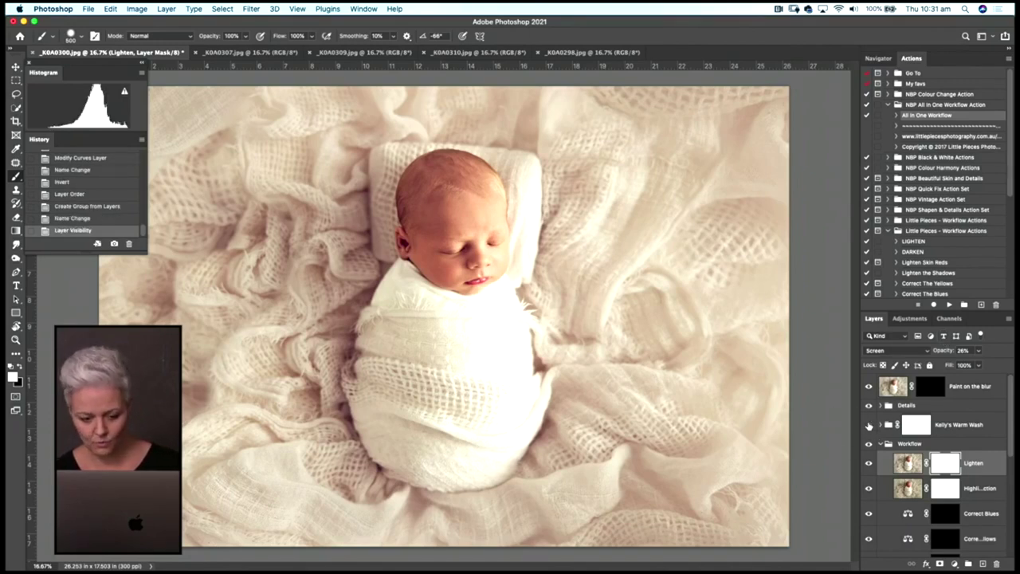
click(869, 425)
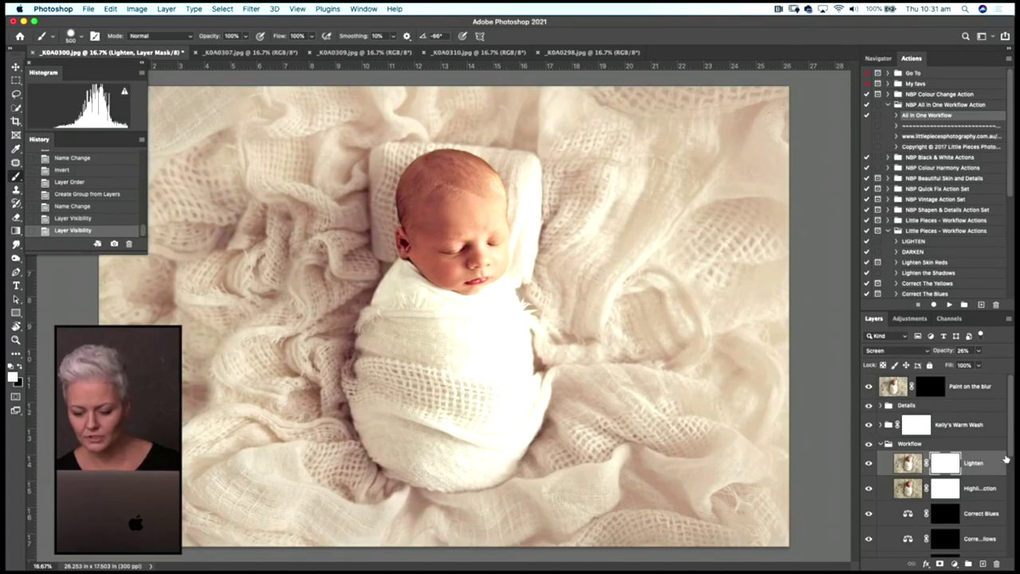
drag(1010, 459, 1010, 487)
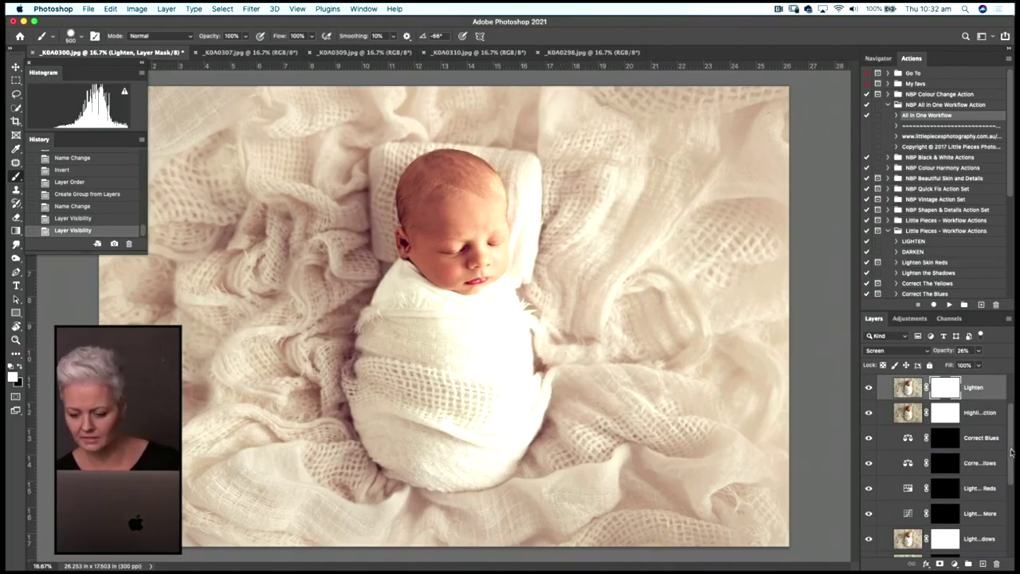
Review the workflow layers, then revert _K0A0300.jpg to its original History snapshot
scroll(997, 459, down, 2)
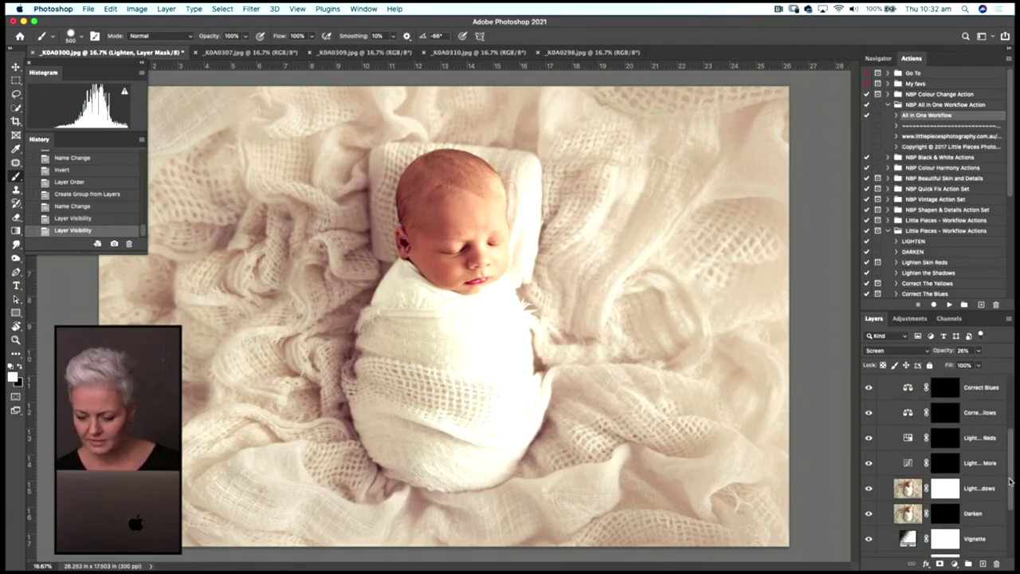
scroll(1008, 485, down, 2)
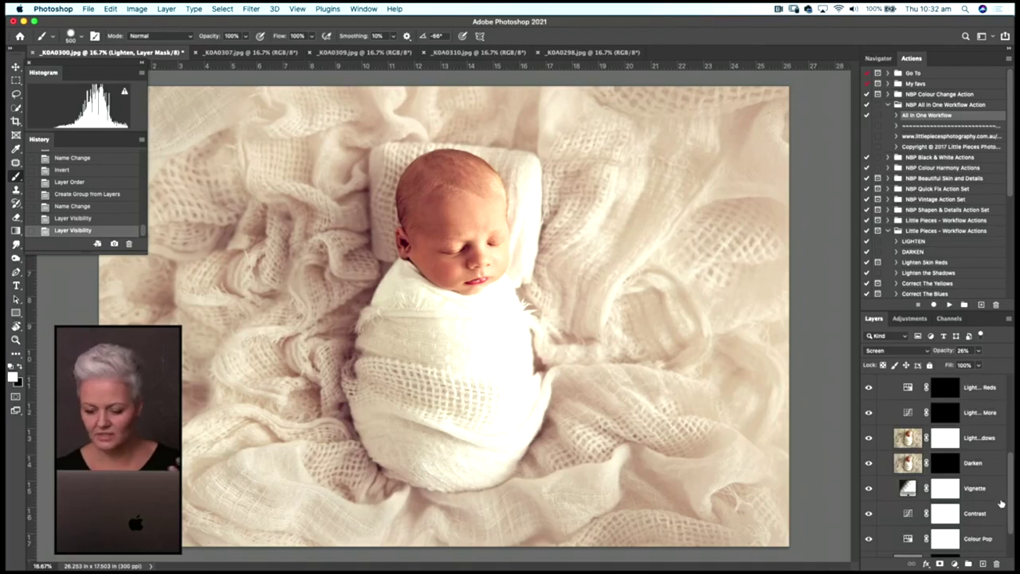
scroll(1007, 530, down, 2)
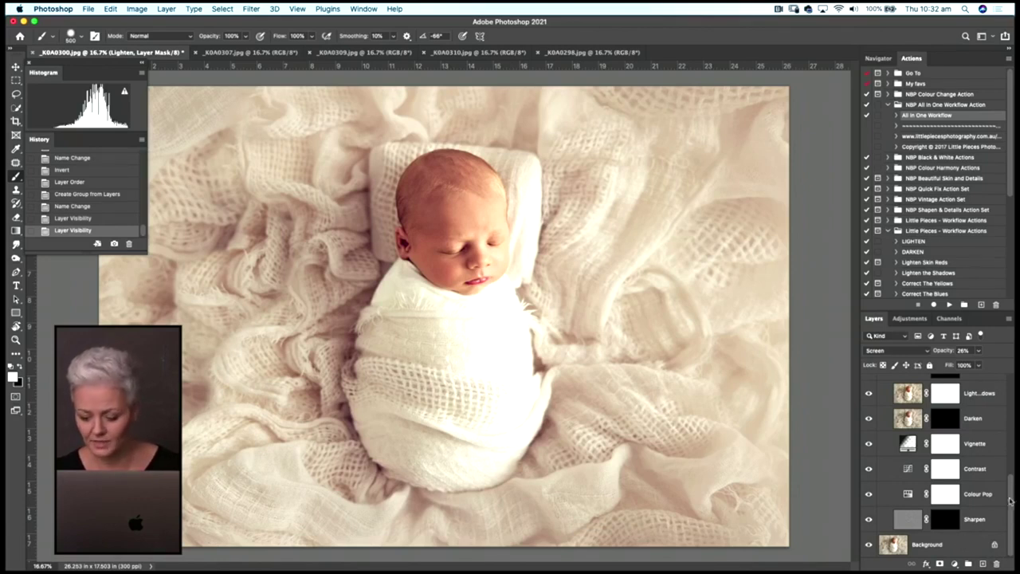
drag(1011, 498, 1011, 390)
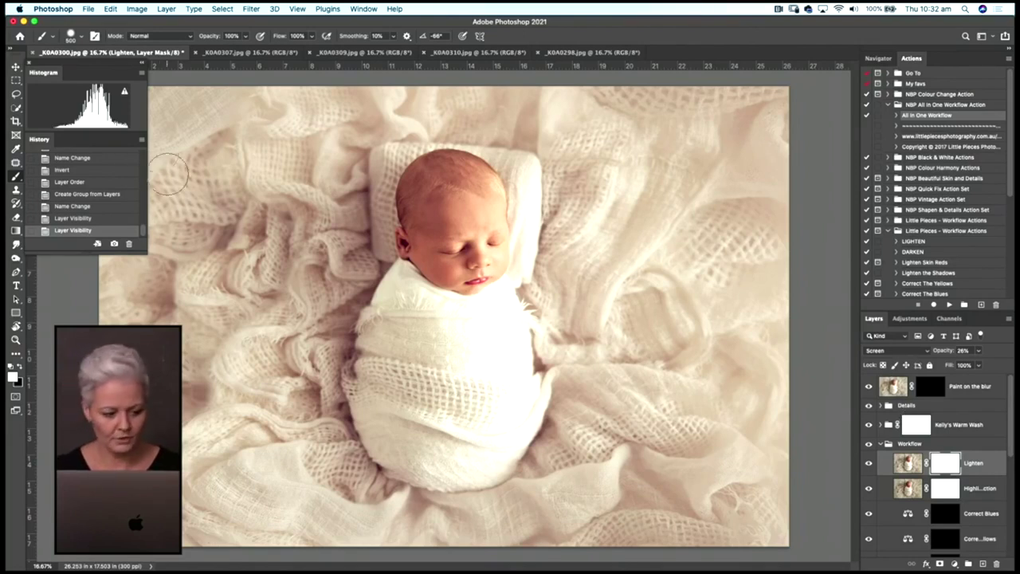
drag(143, 233, 143, 159)
click(74, 157)
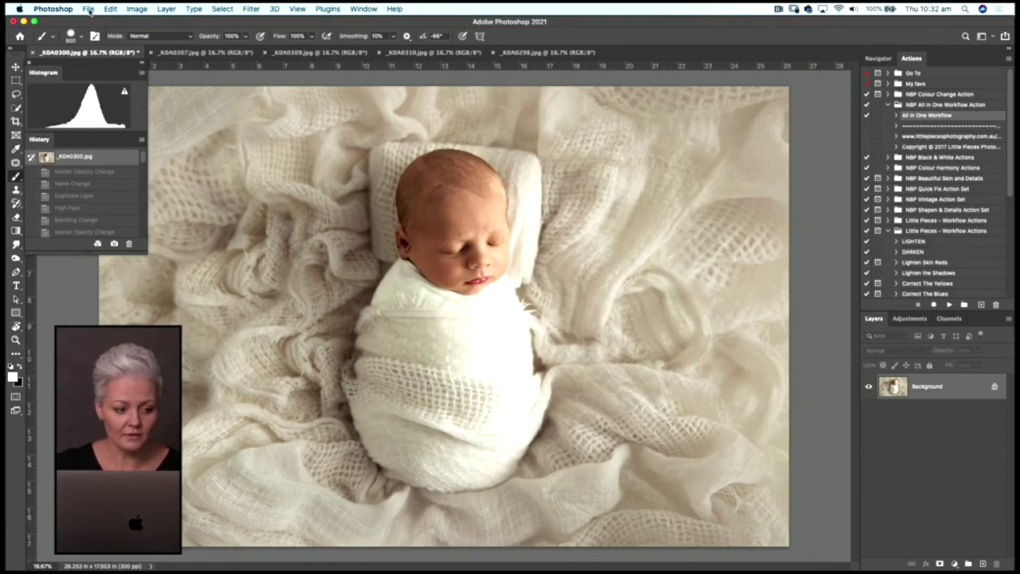
Batch-run the NBP All in One Workflow action with Source set to Opened Files
click(88, 9)
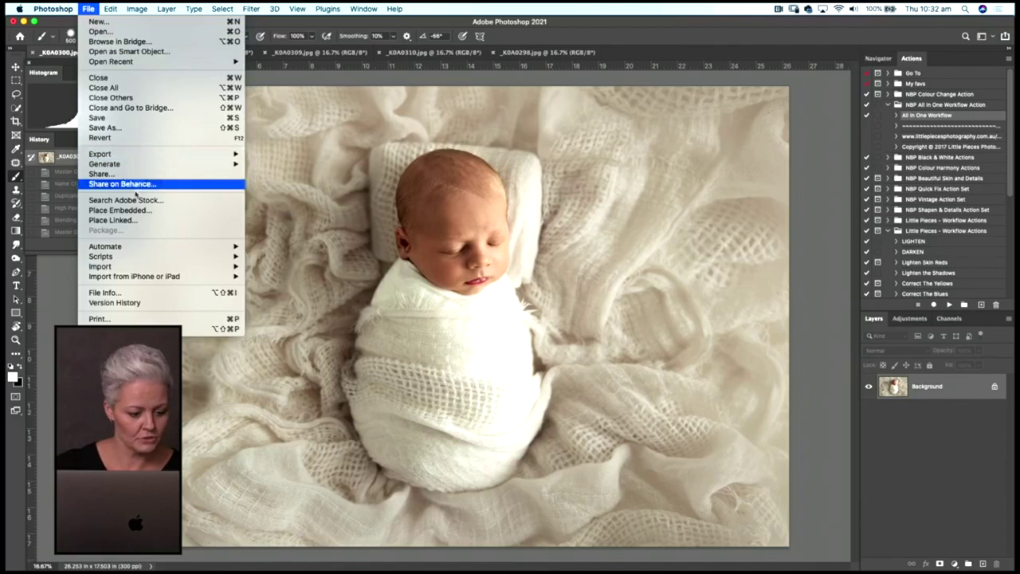
mouse_move(105, 246)
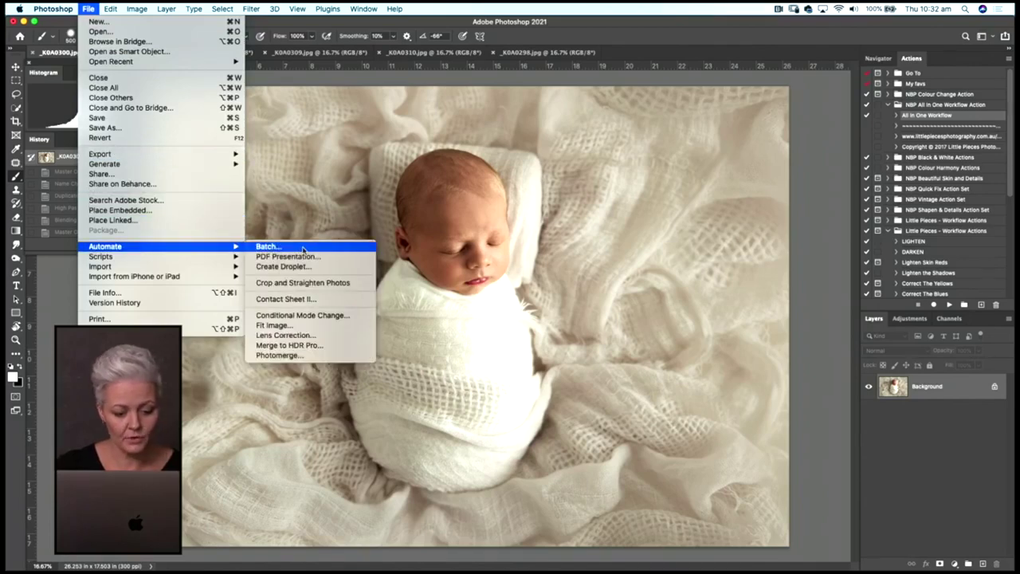
click(302, 248)
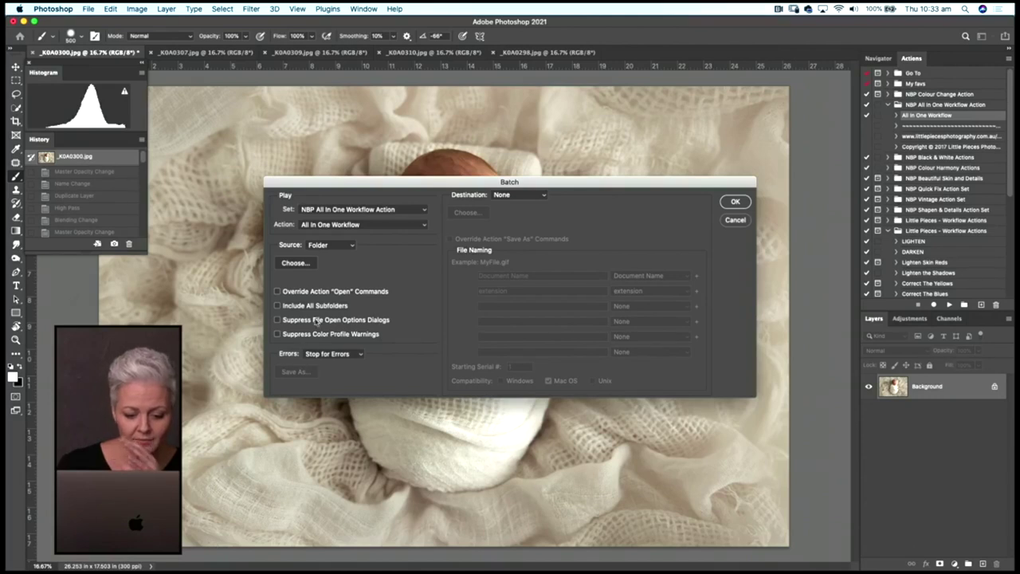
click(346, 247)
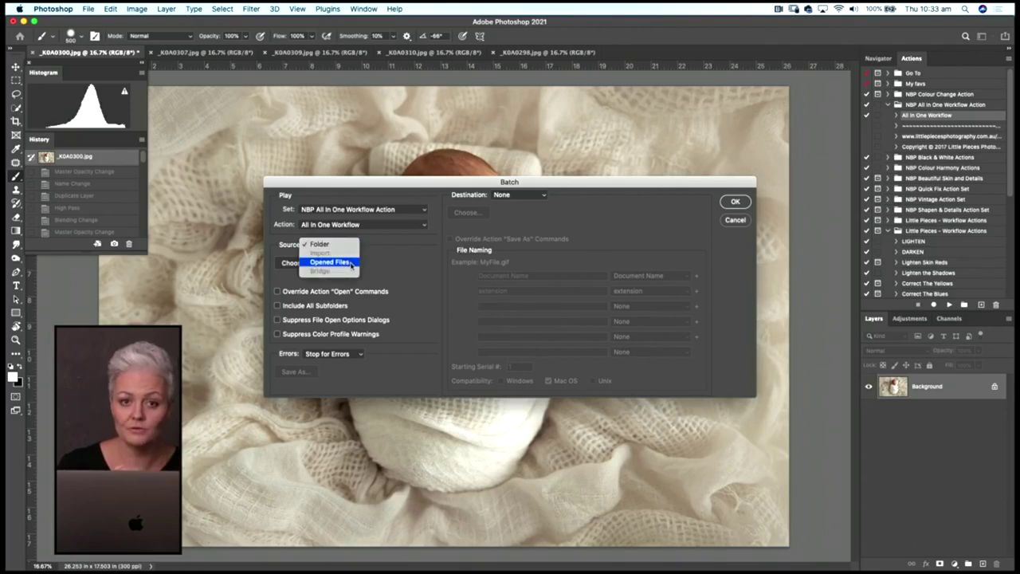
click(349, 263)
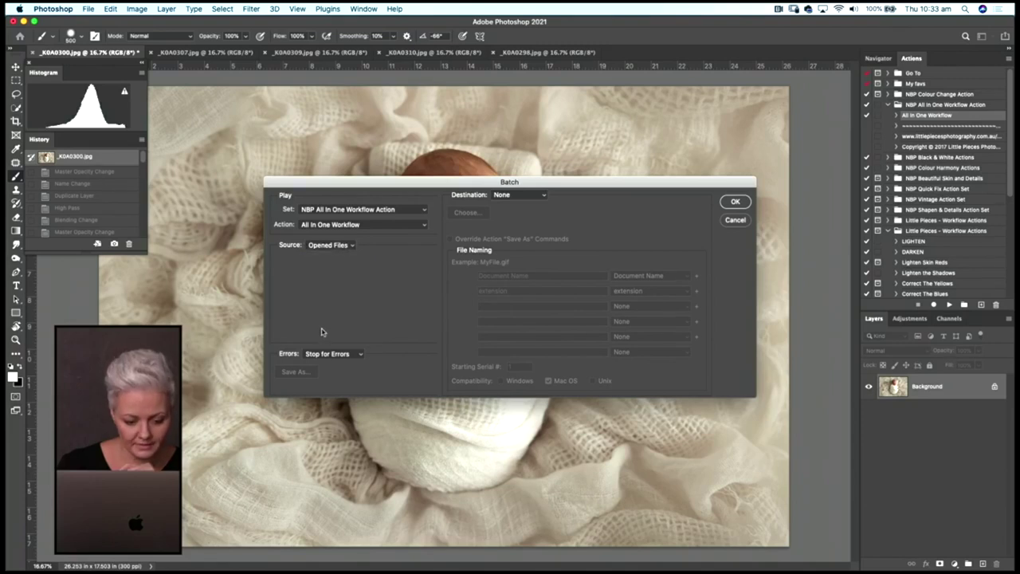
click(735, 202)
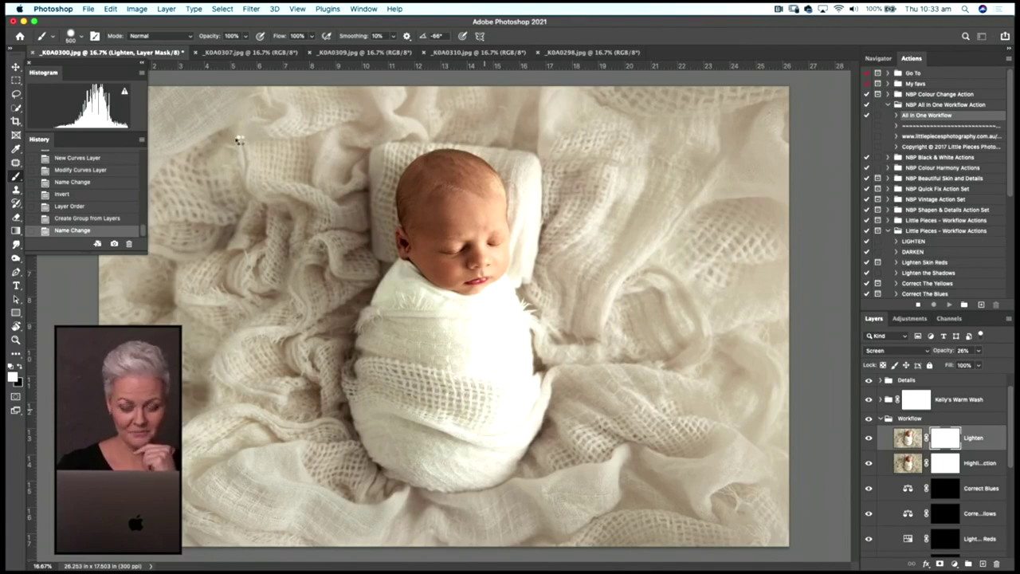
Cycle through the remaining open photos to confirm the workflow edits, ending on _K0A0298
key(ctrl+Tab)
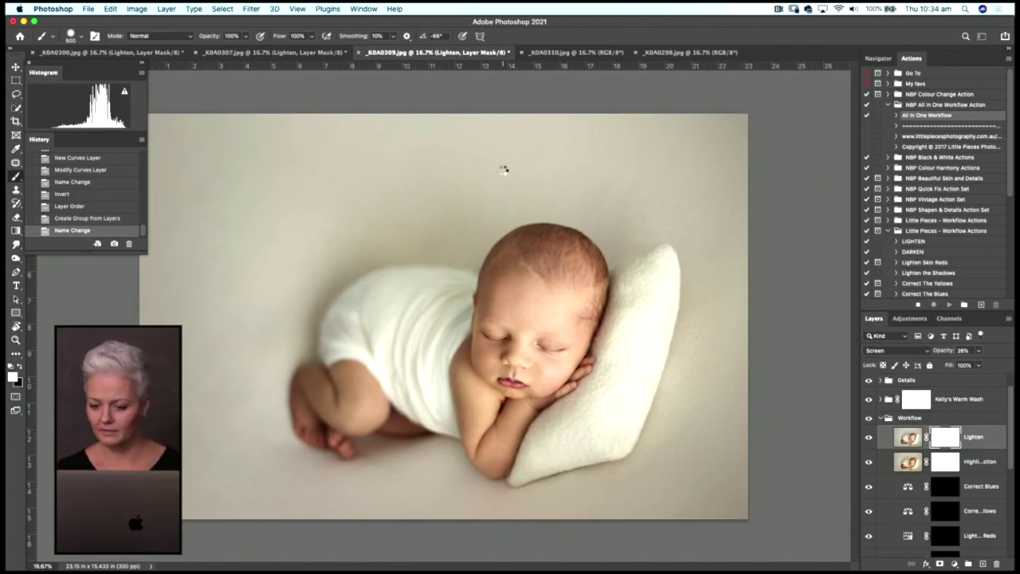
key(ctrl+Tab)
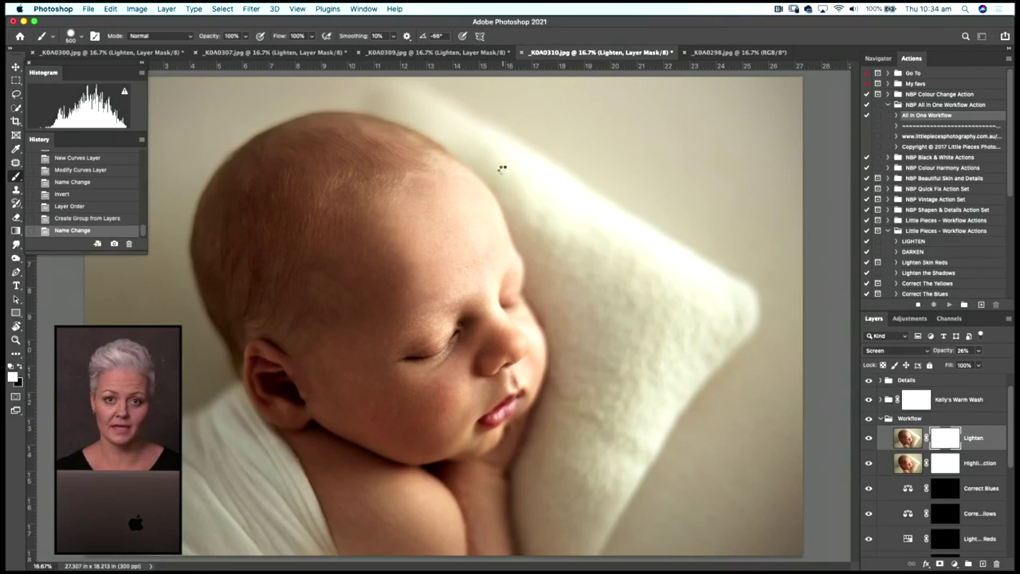
key(ctrl+Tab)
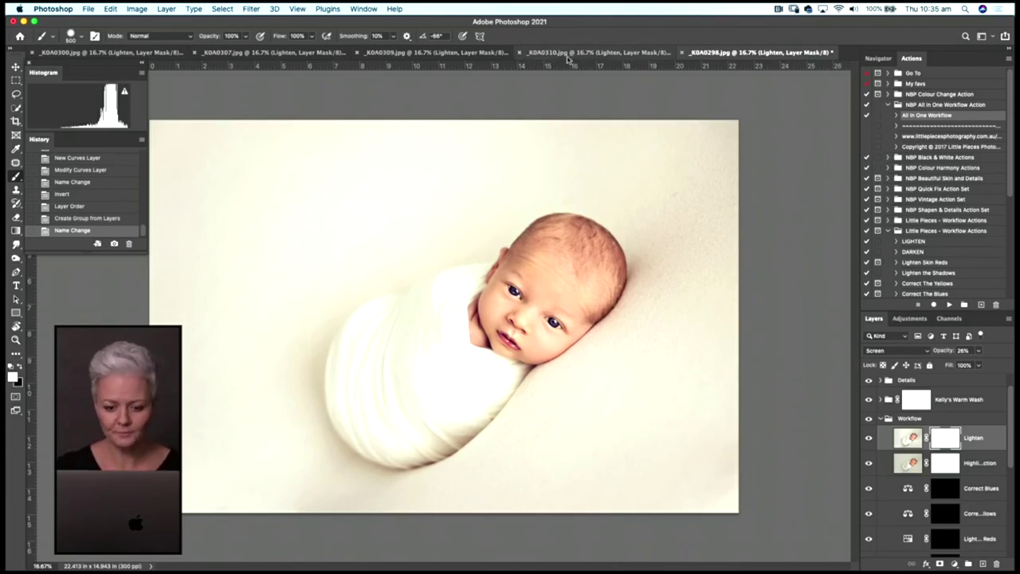
Return to _K0A0300 and revert it to its opening History snapshot with only the Background layer
click(489, 52)
click(285, 52)
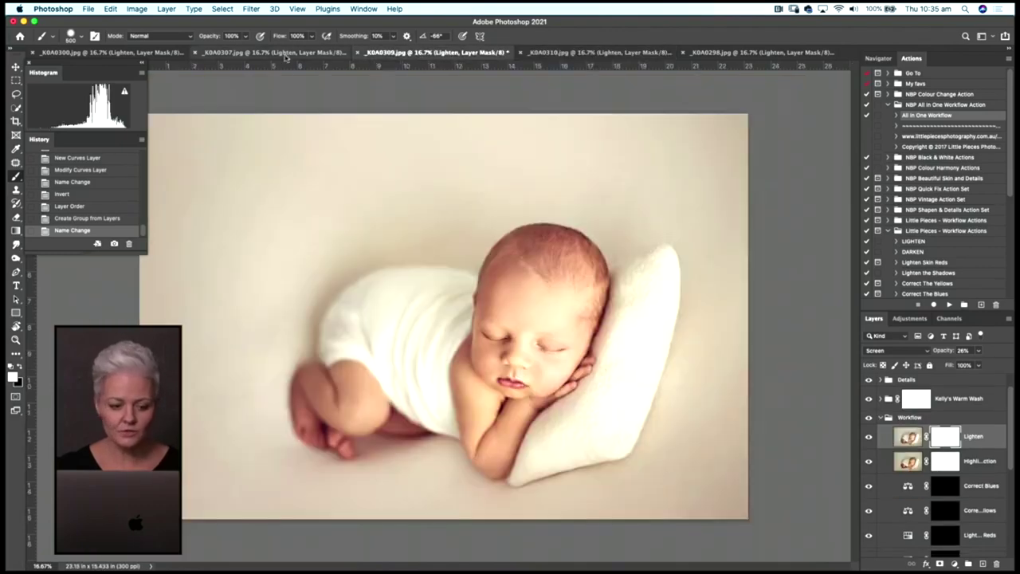
click(119, 53)
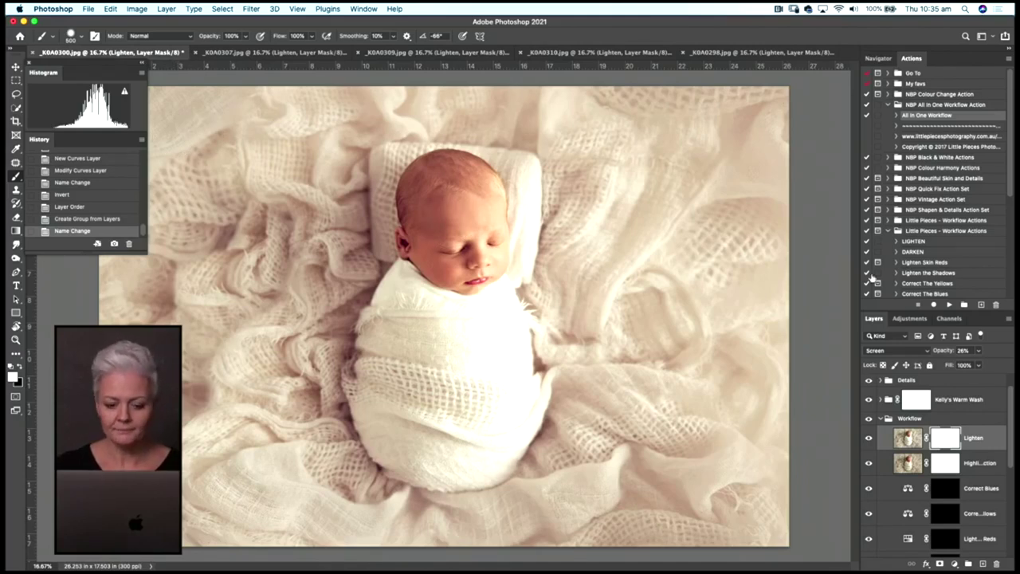
drag(142, 232, 142, 155)
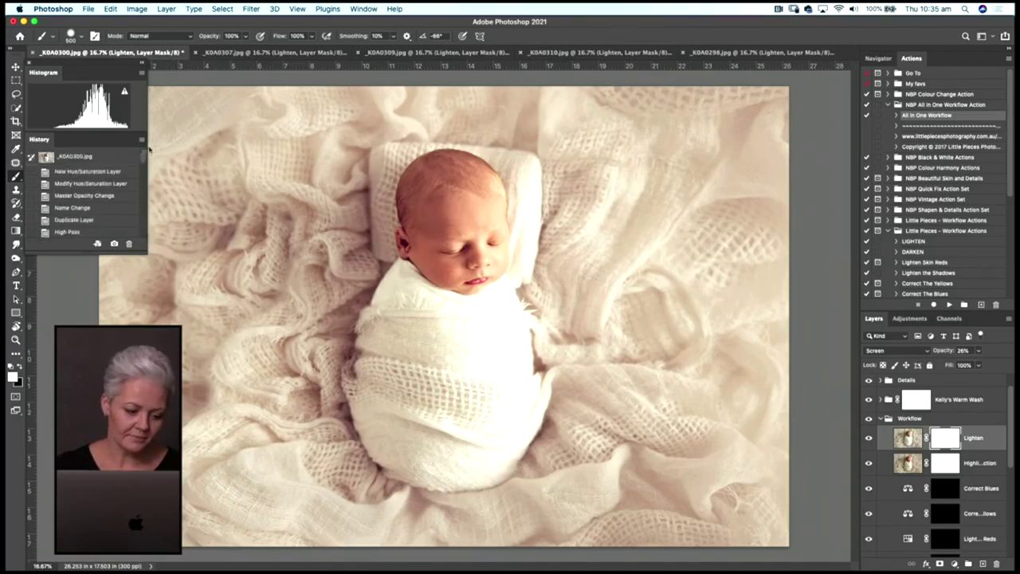
click(108, 159)
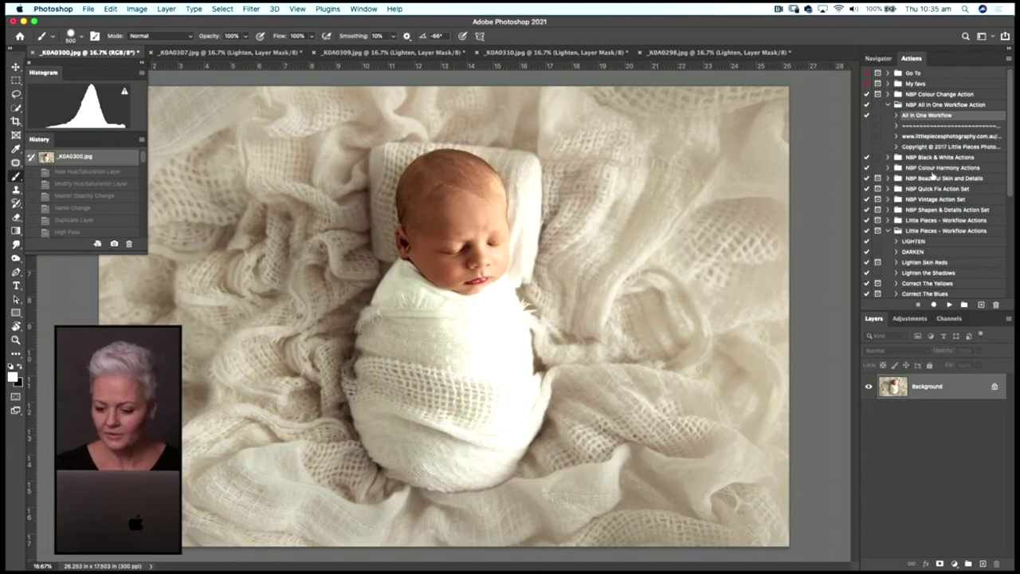
Collapse the NBP All in One Workflow and Little Pieces action sets, then show the Actions panel menu
click(887, 104)
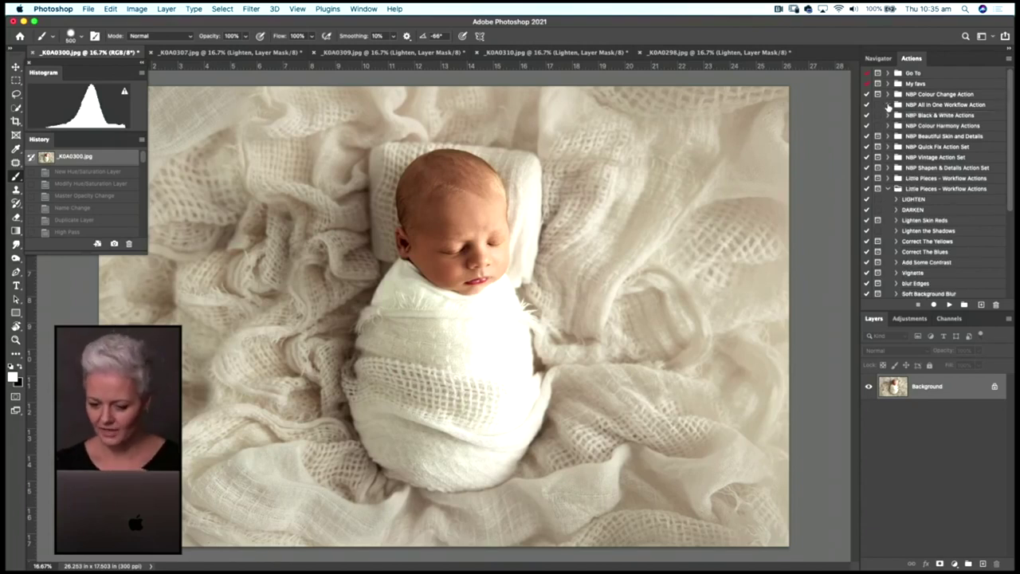
click(887, 189)
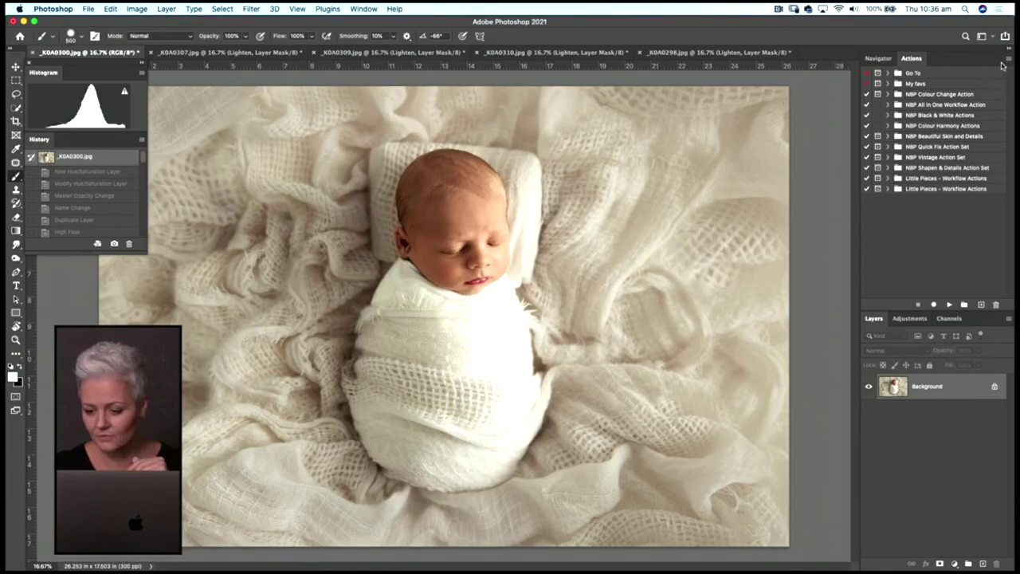
click(1008, 60)
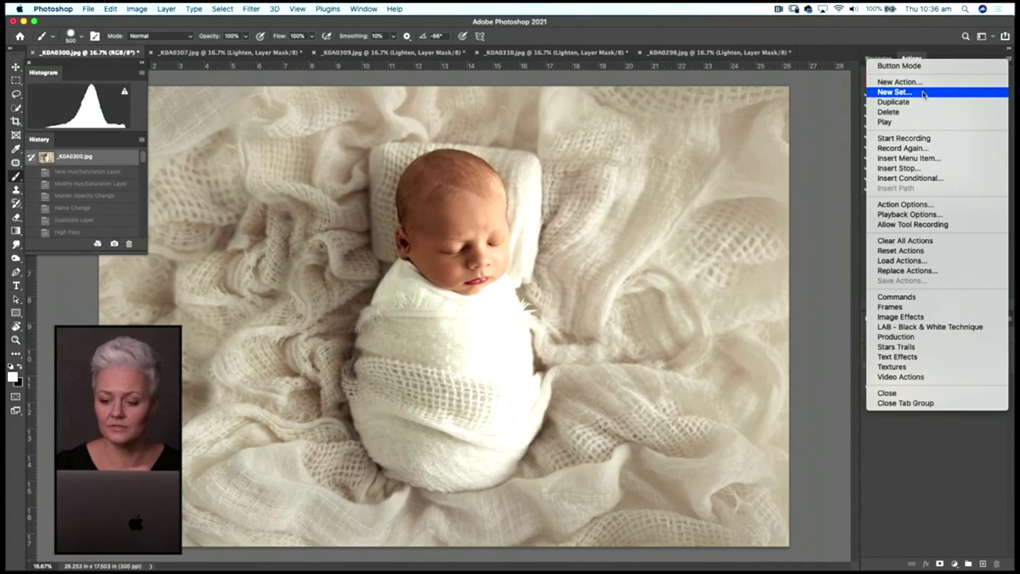
Create a new empty action set named 'BW' from the Actions panel menu
click(924, 94)
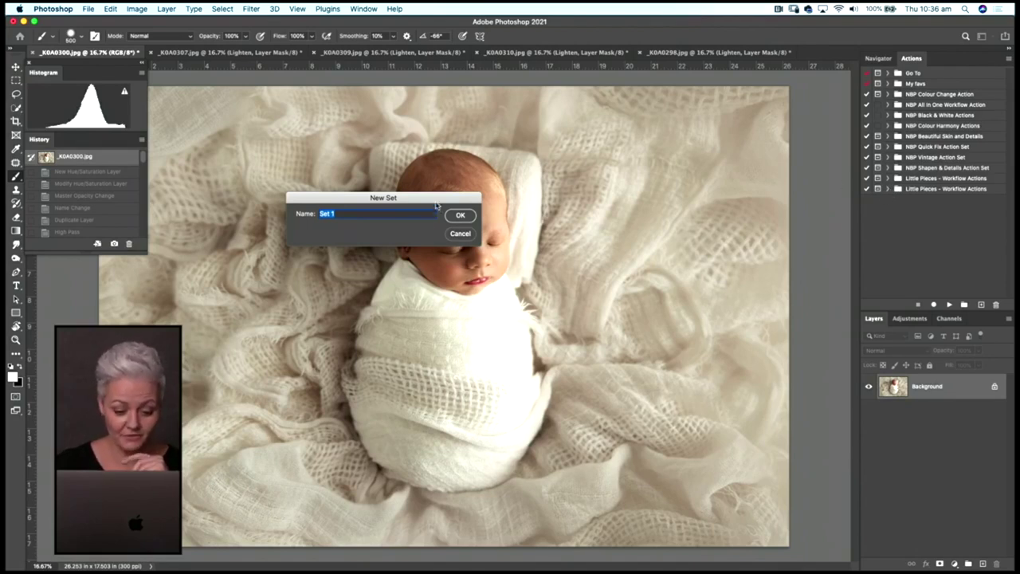
drag(452, 199, 659, 136)
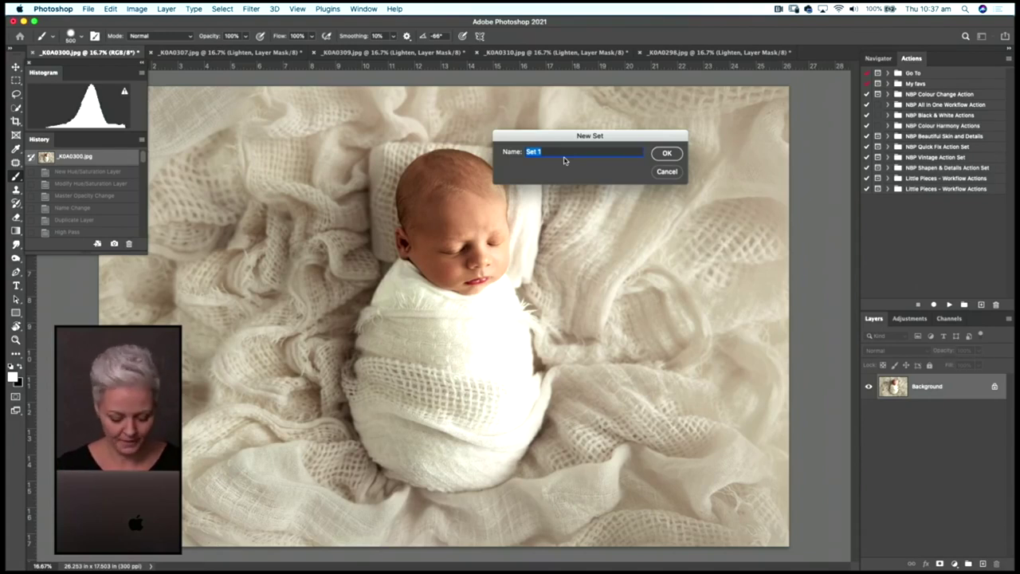
text(BW)
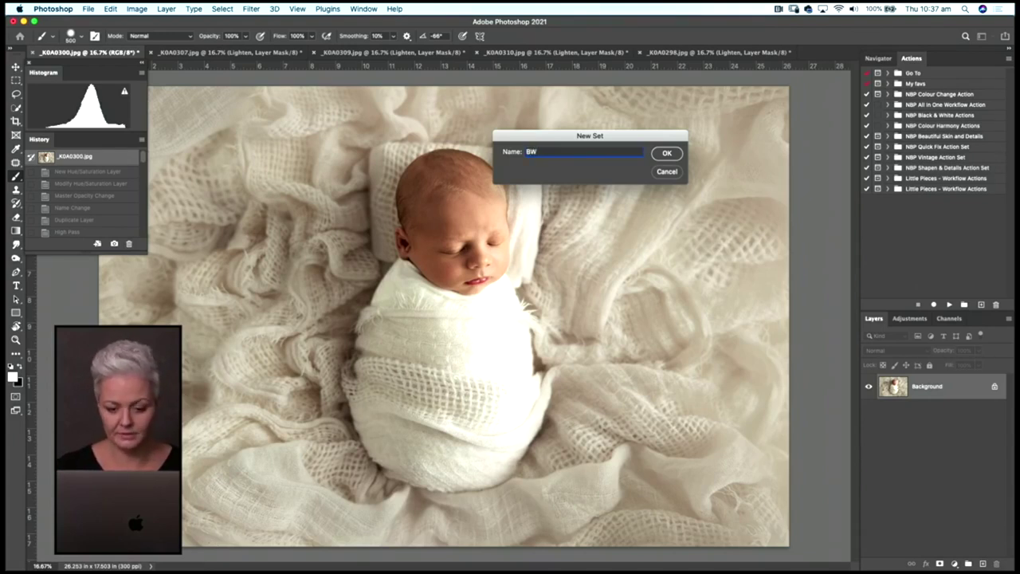
click(669, 155)
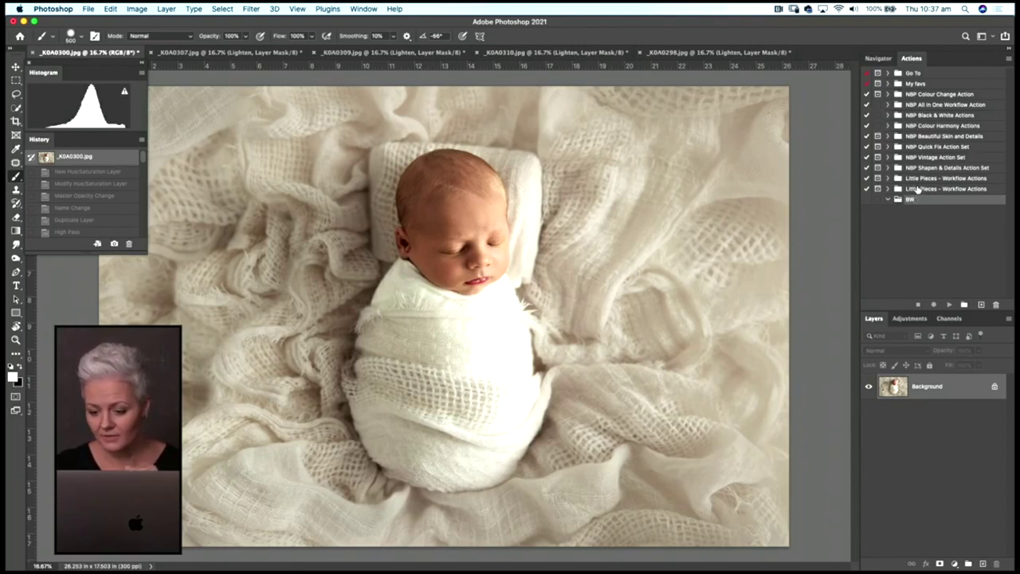
Add a new action named BW inside the BW set and begin recording it
click(921, 139)
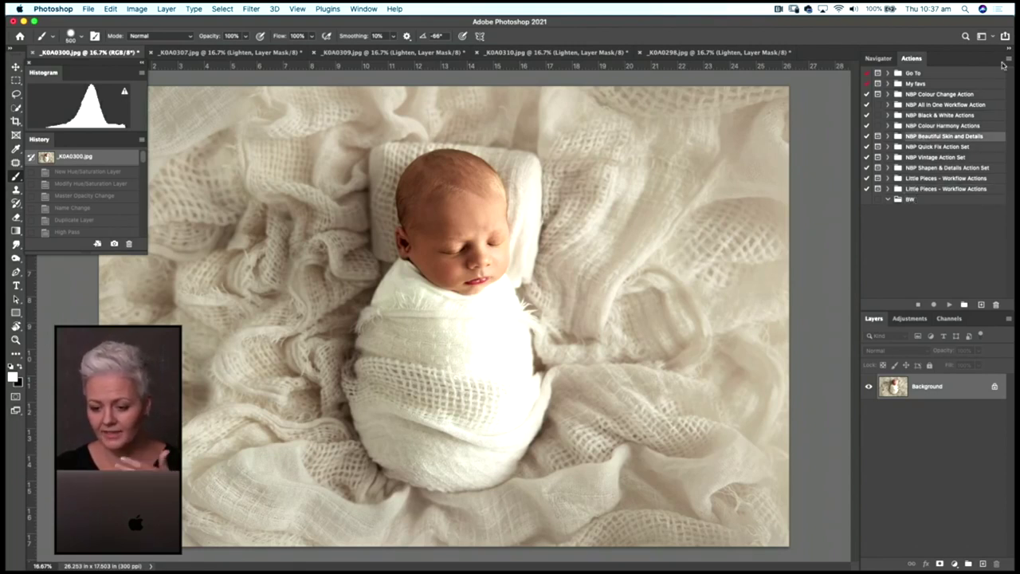
click(1007, 58)
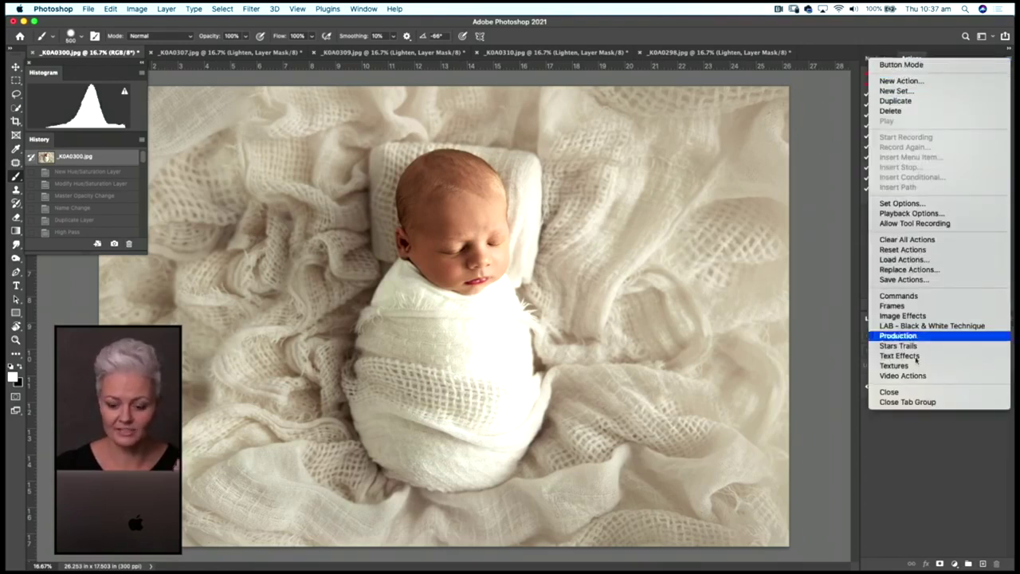
click(938, 452)
click(921, 200)
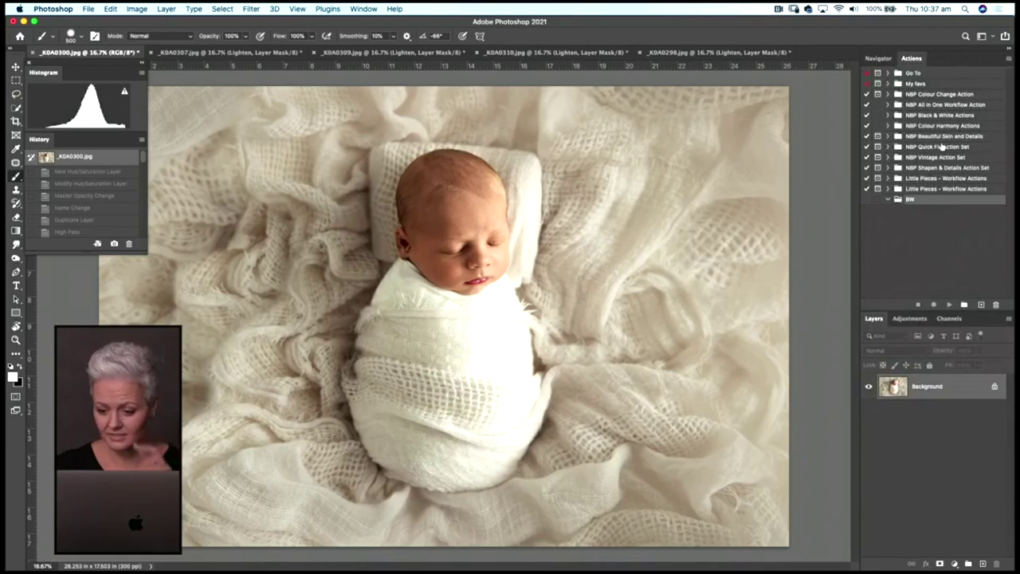
click(1009, 59)
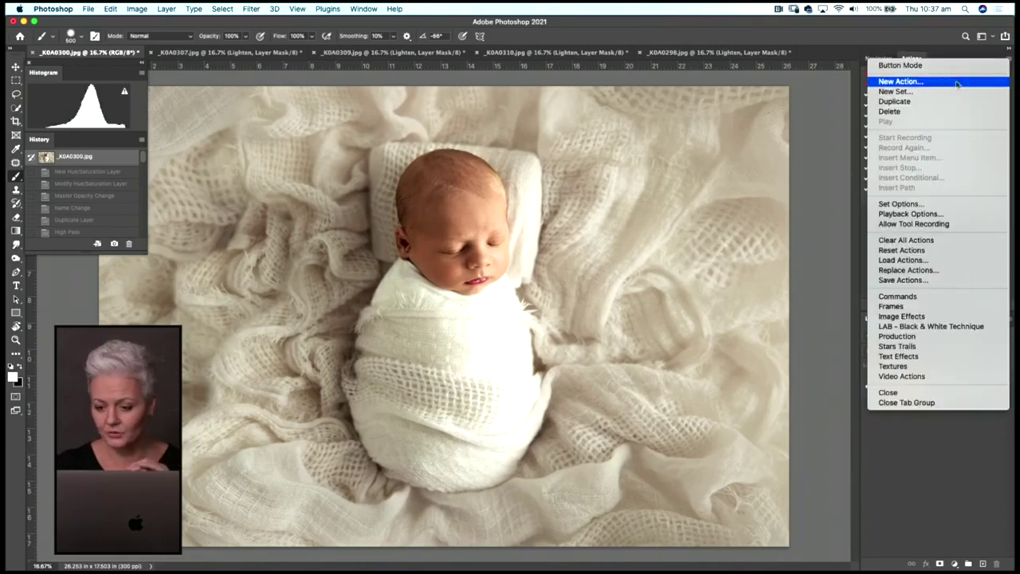
click(926, 83)
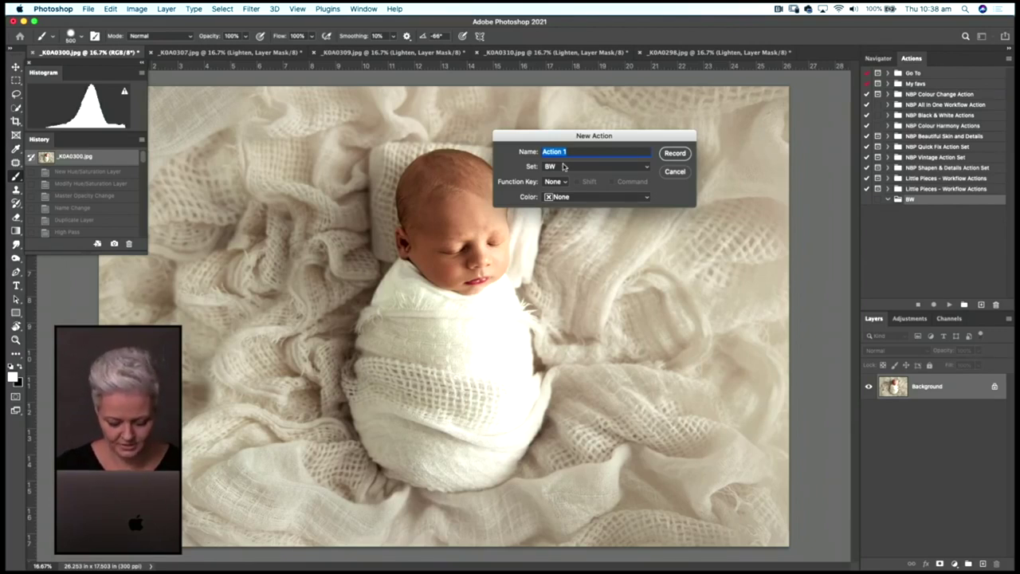
text(BW)
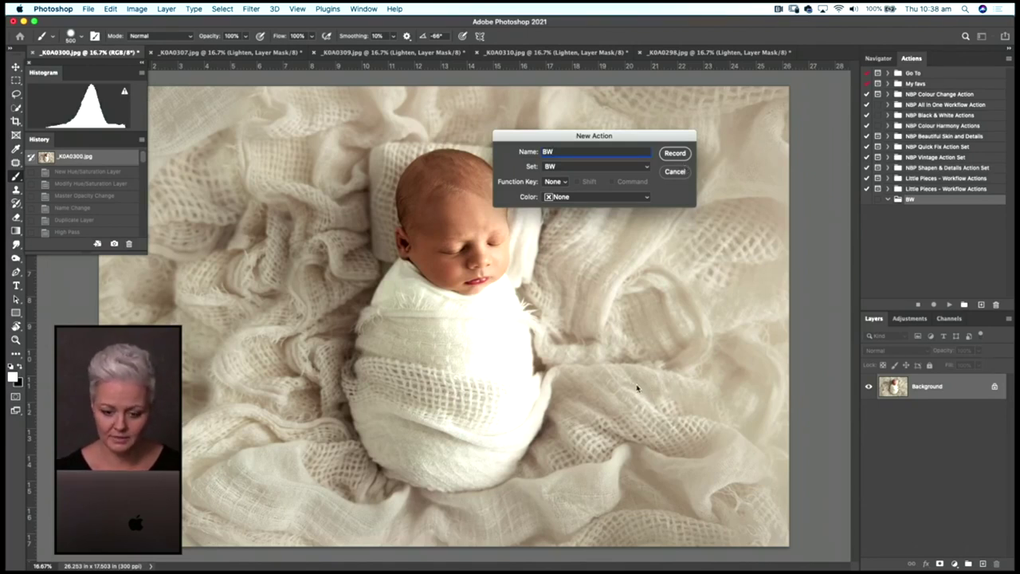
click(676, 154)
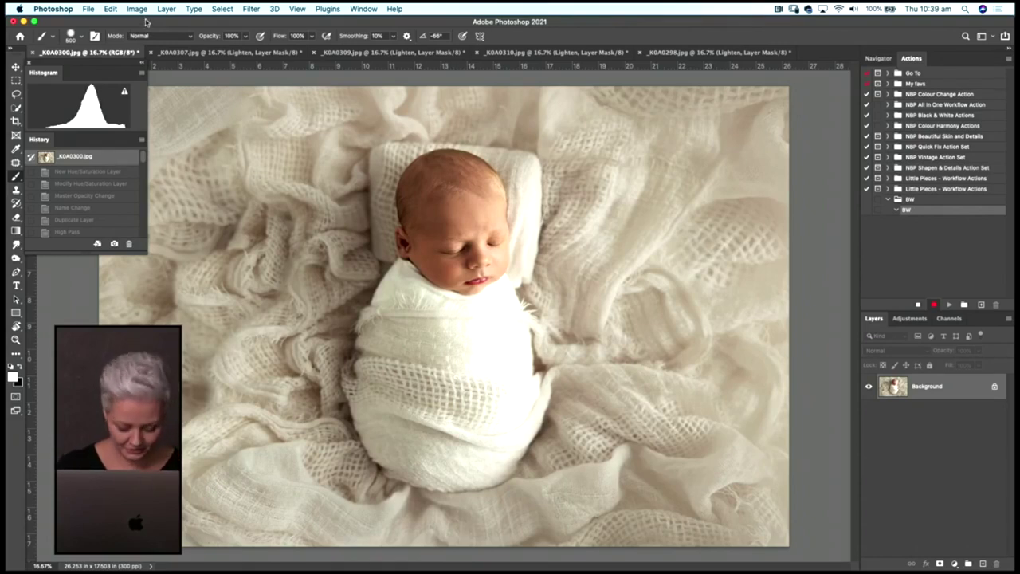
Record a layer copy (Ctrl+J) plus a Basics black-to-white Gradient Map on the new layer
key(ctrl+j)
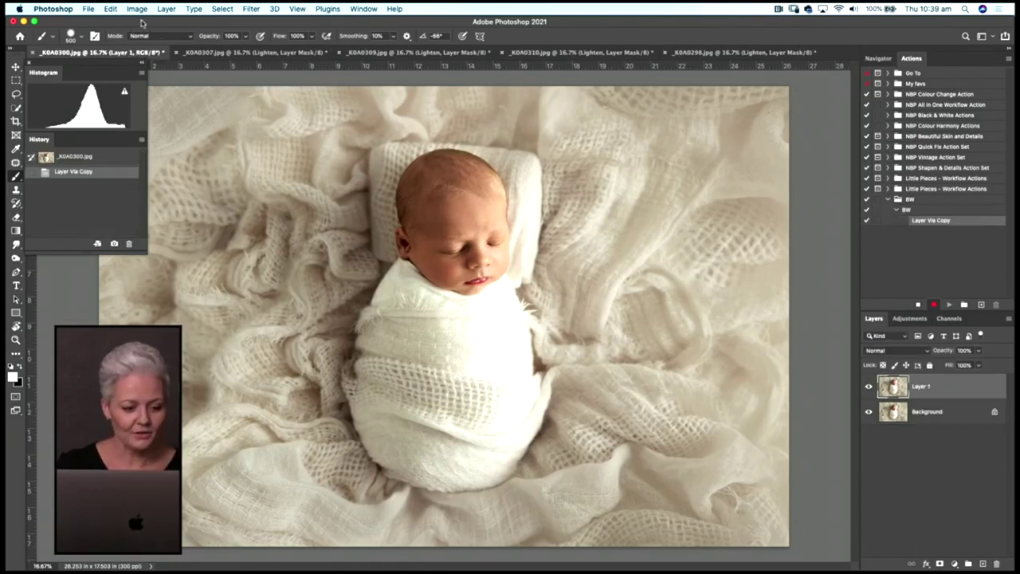
click(137, 10)
mouse_move(154, 37)
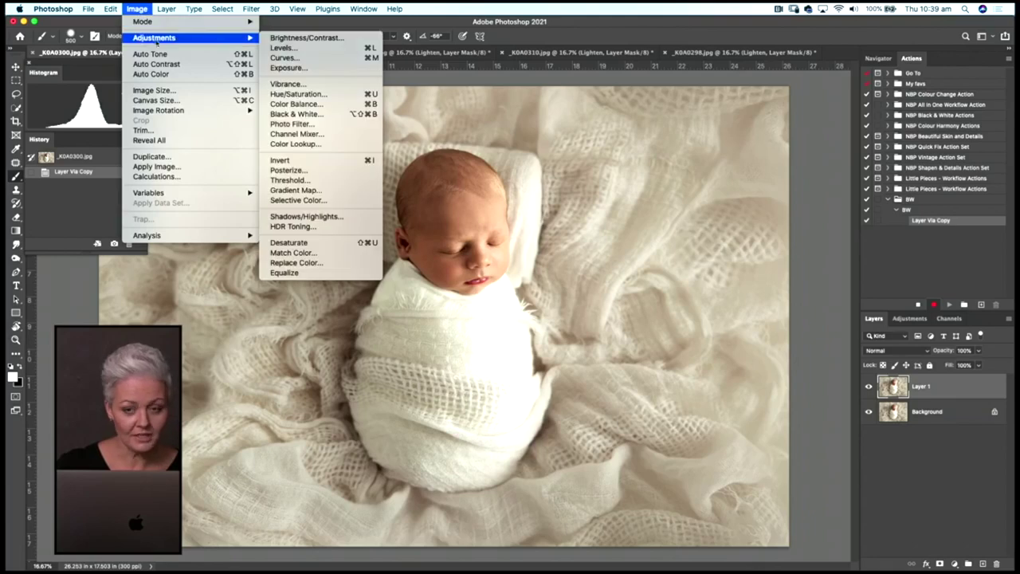
click(295, 189)
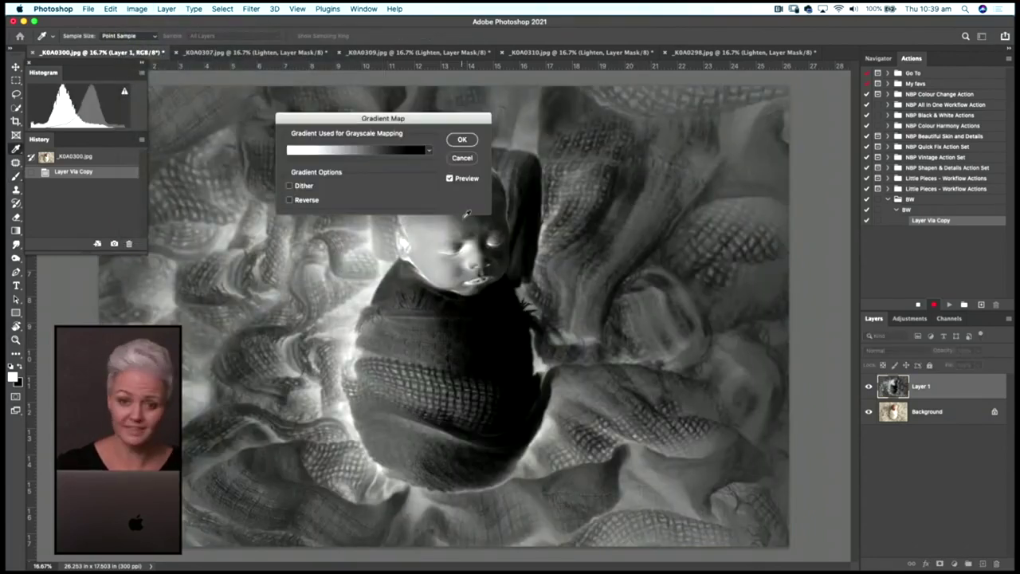
click(429, 150)
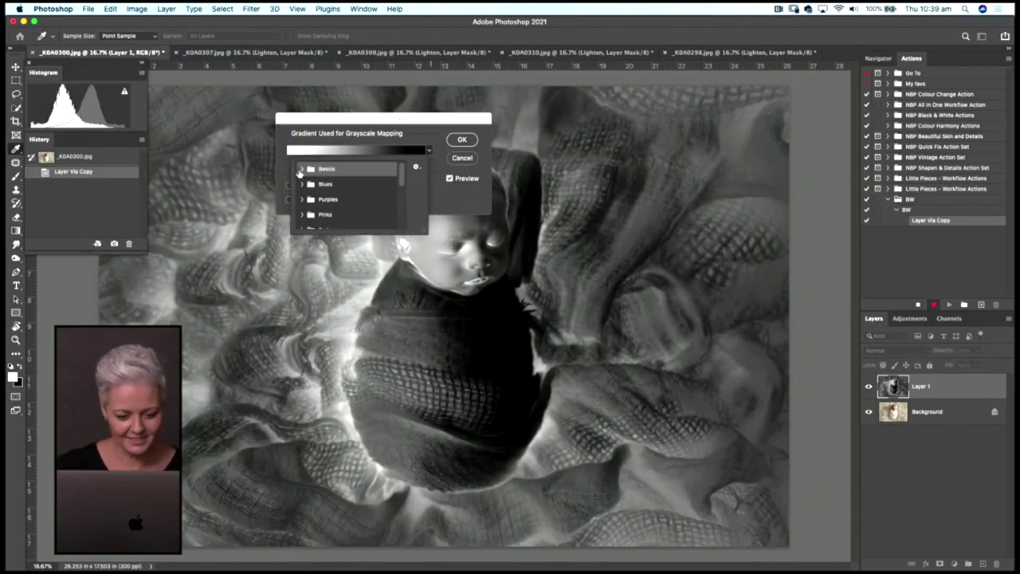
click(301, 169)
click(348, 184)
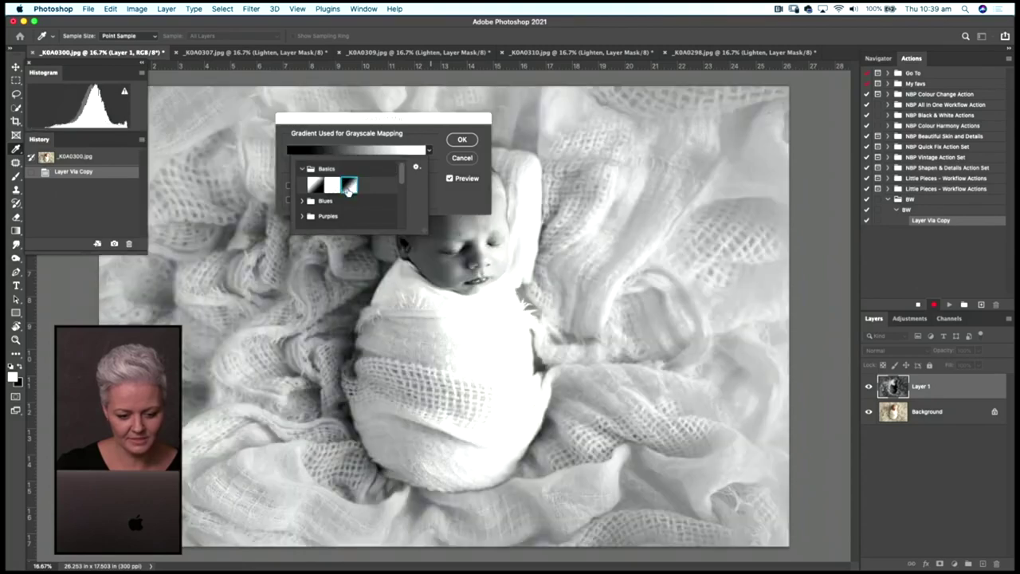
click(461, 141)
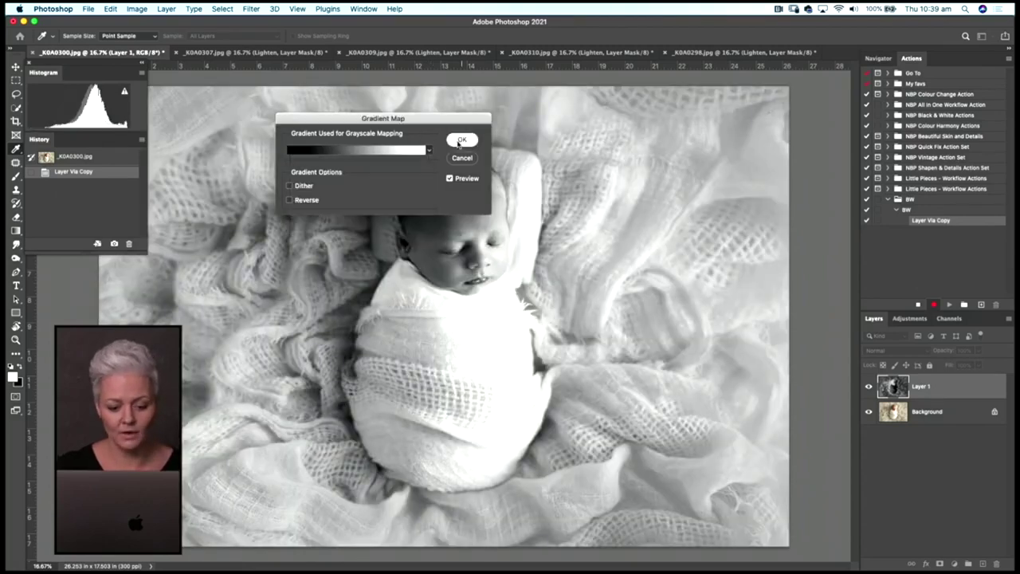
key(b)
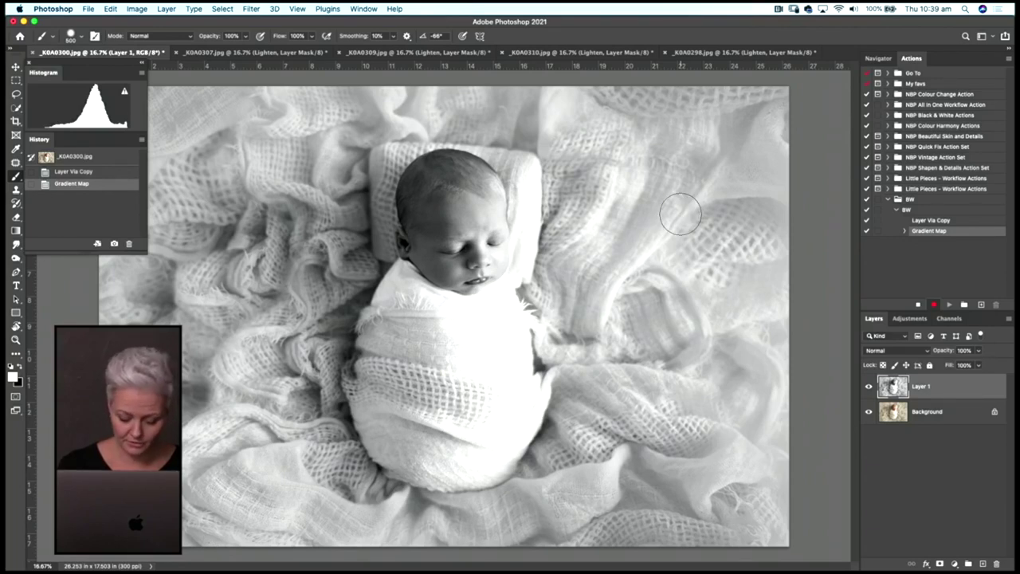
Record a Curves adjustment with the black input point set to 14
key(ctrl+m)
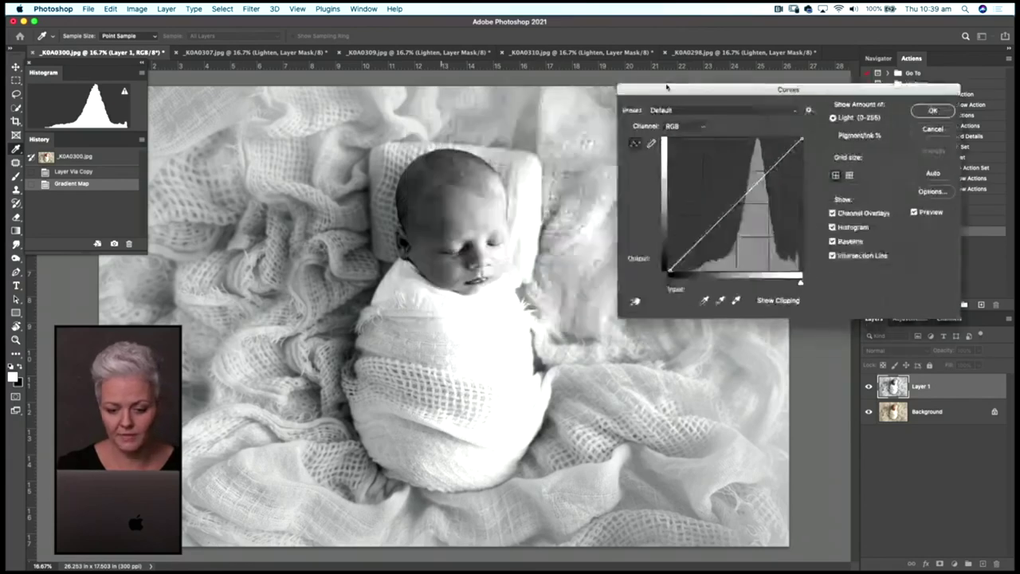
drag(444, 96, 645, 35)
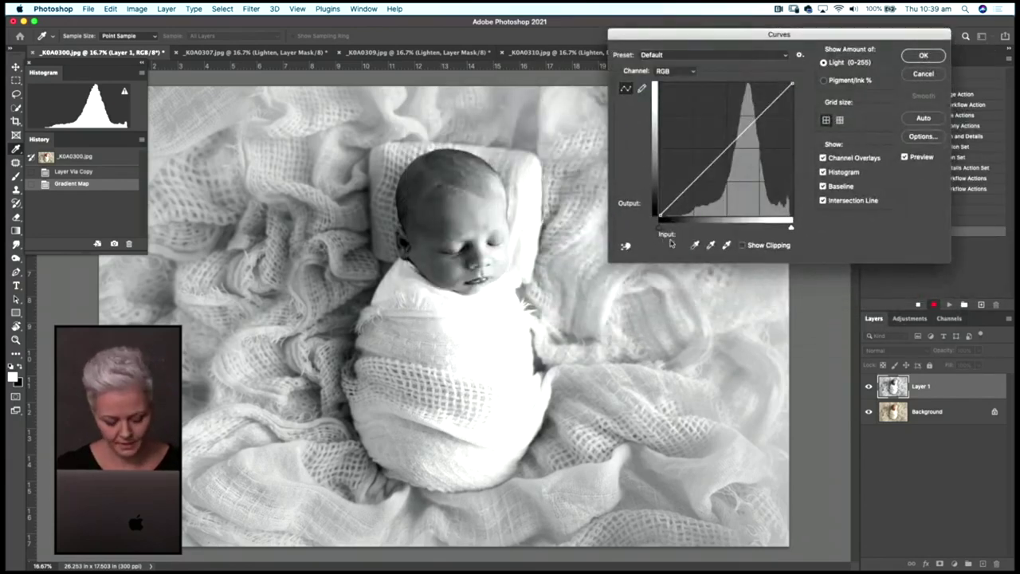
drag(658, 227, 666, 231)
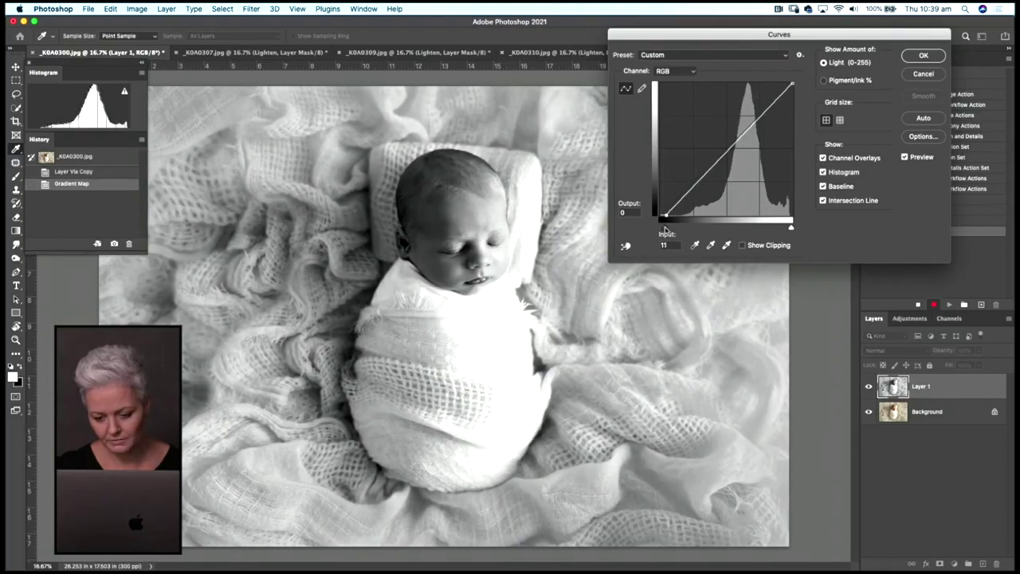
drag(666, 231, 668, 231)
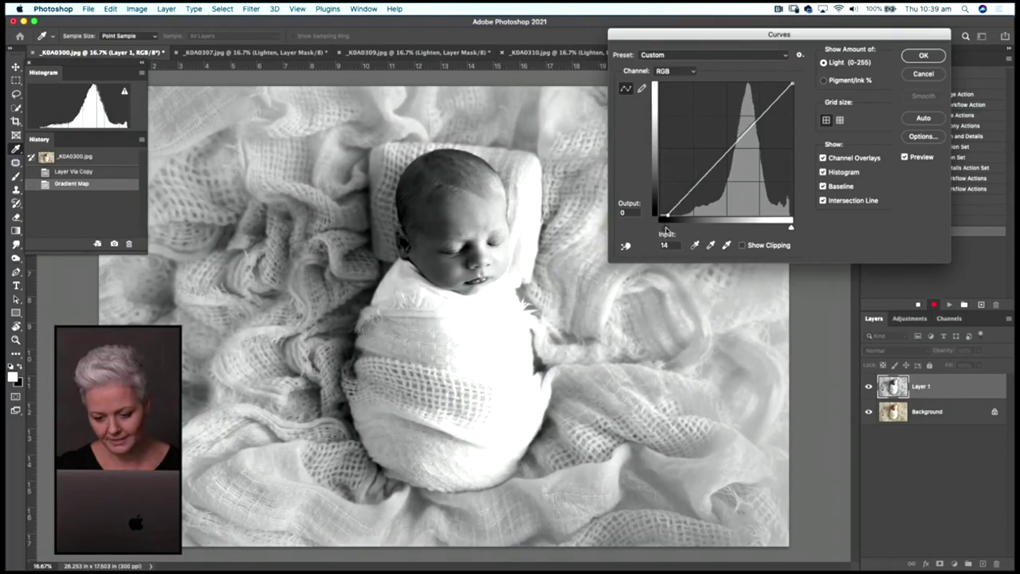
click(922, 58)
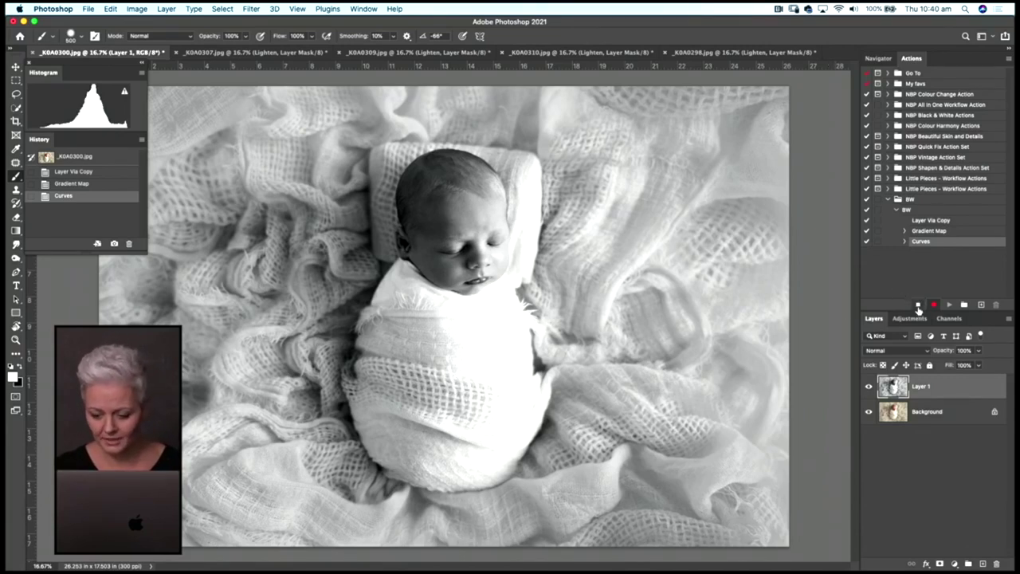
Stop recording the BW action, collapse its steps, and delete Layer 1
click(918, 305)
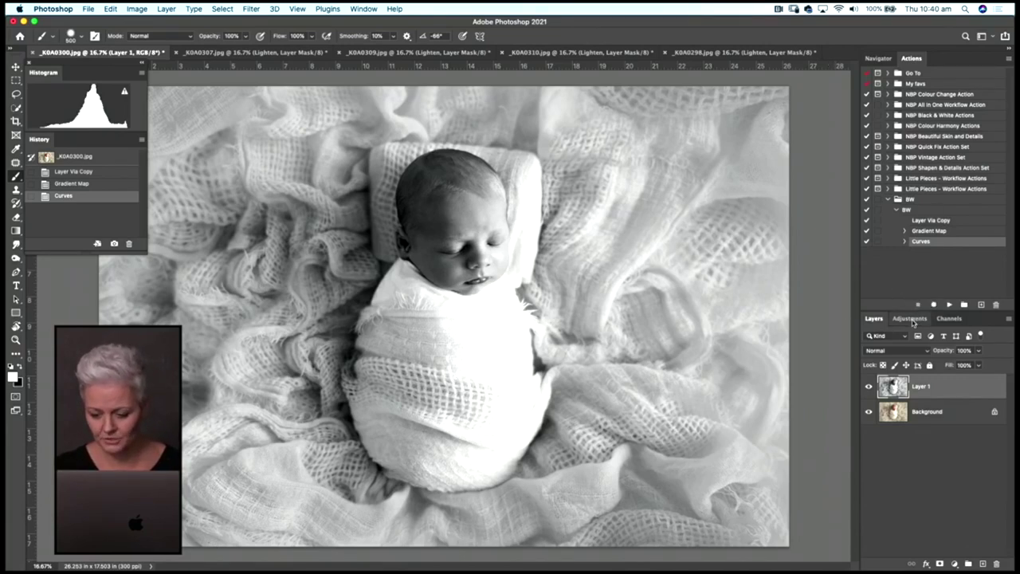
click(895, 209)
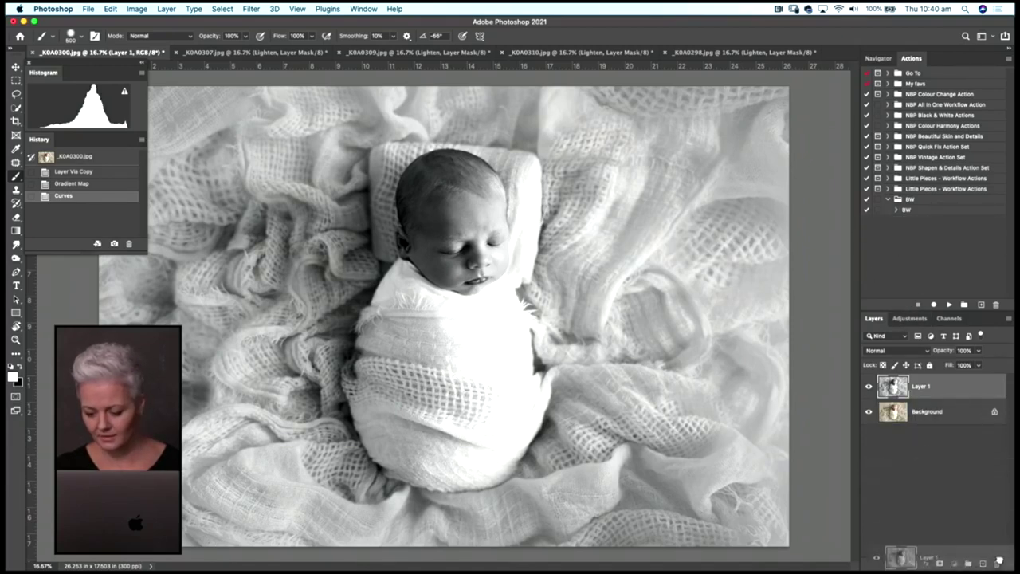
drag(1005, 527, 995, 563)
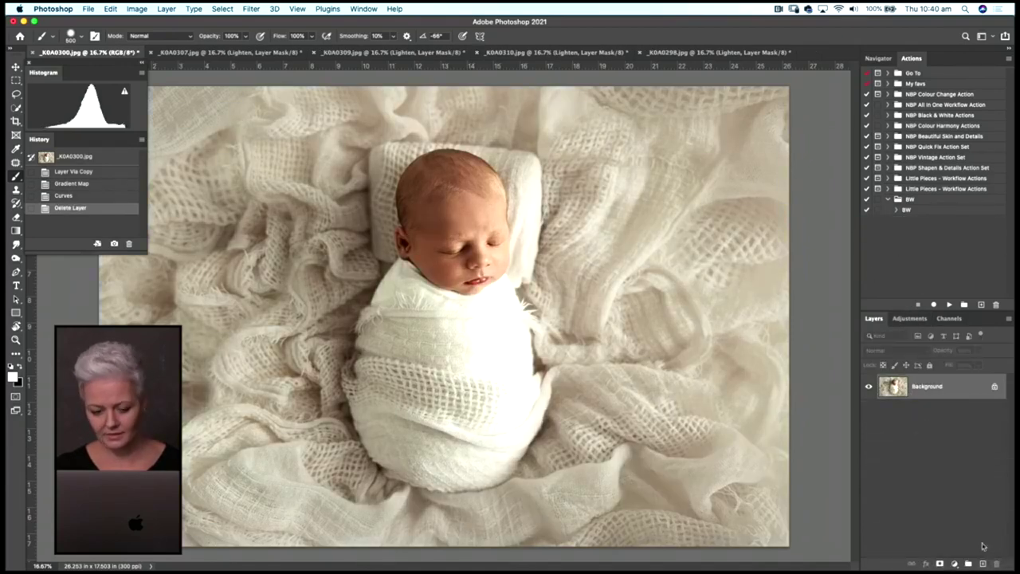
Play the BW action on _K0A0300 and toggle Layer 1's visibility to compare with the original
click(907, 210)
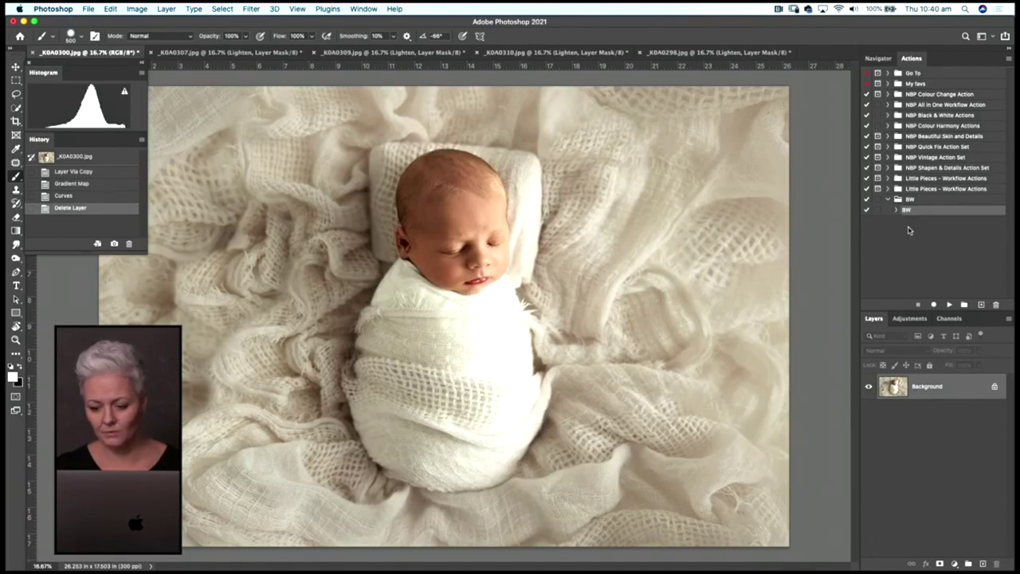
click(948, 305)
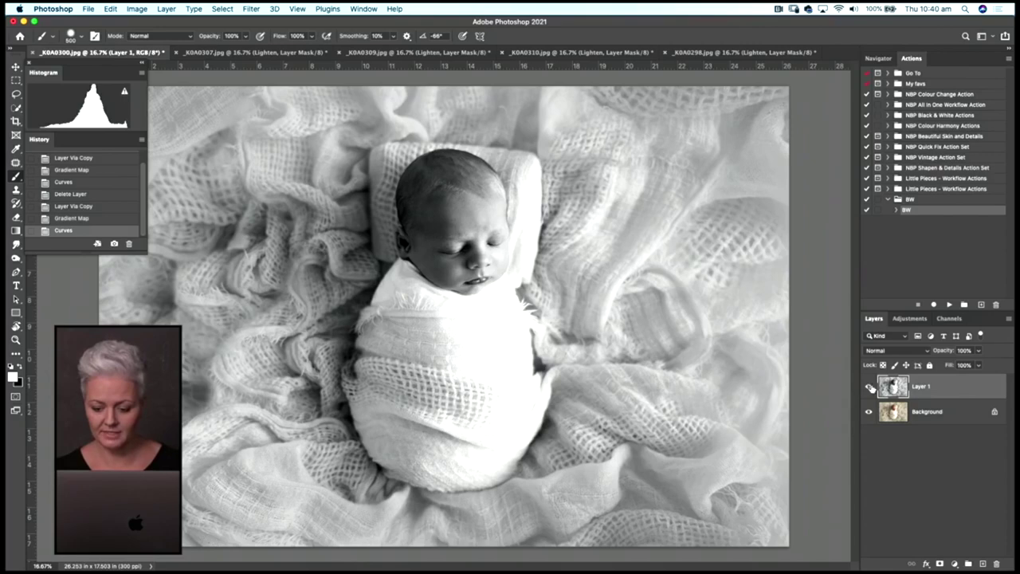
click(869, 386)
click(868, 385)
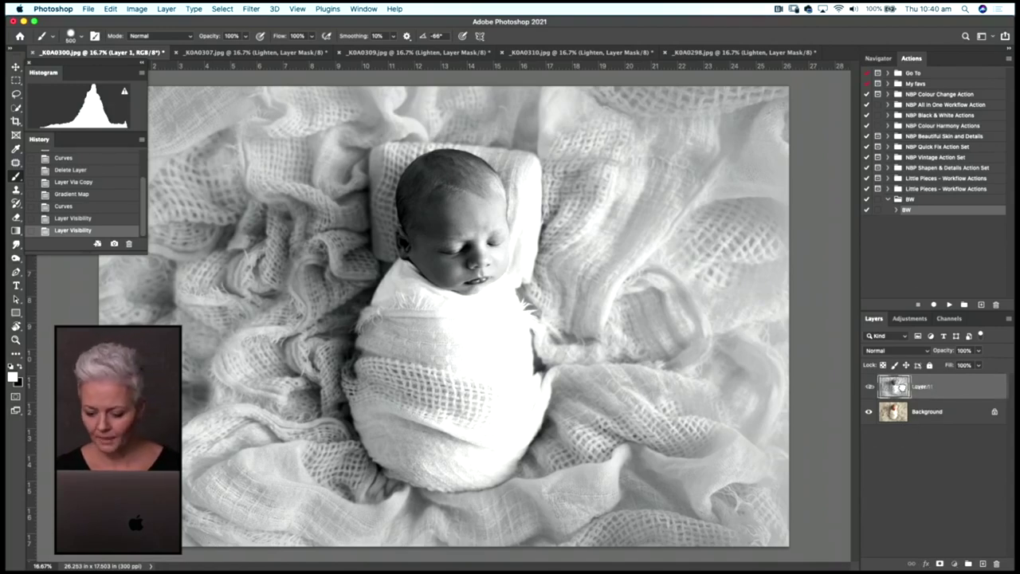
Drag the black-and-white Layer 1 to the trash, leaving only the colour Background
drag(882, 386, 996, 563)
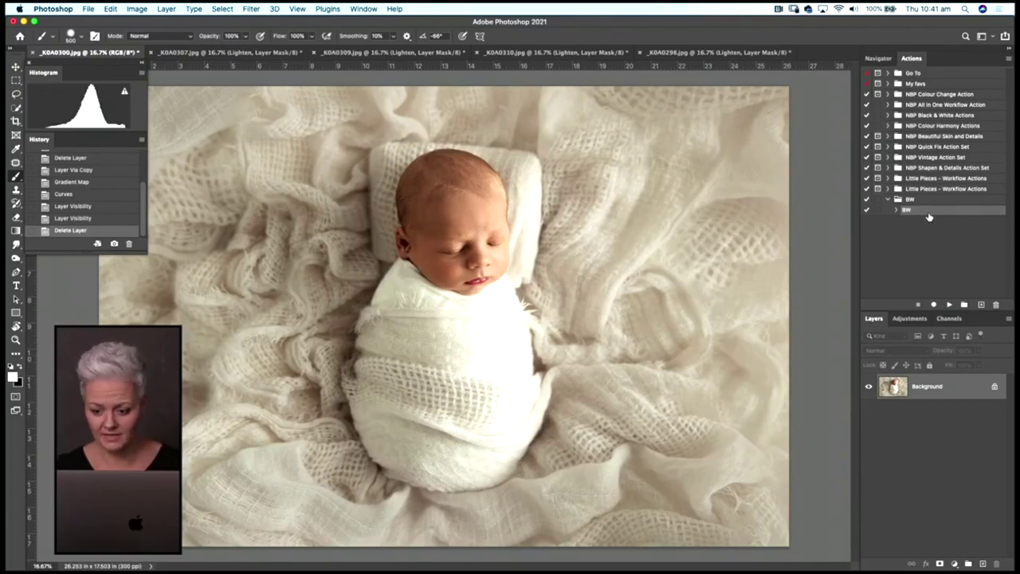
Duplicate the BW action, rename the copy 'BW warm', and expand its recorded steps
click(1009, 62)
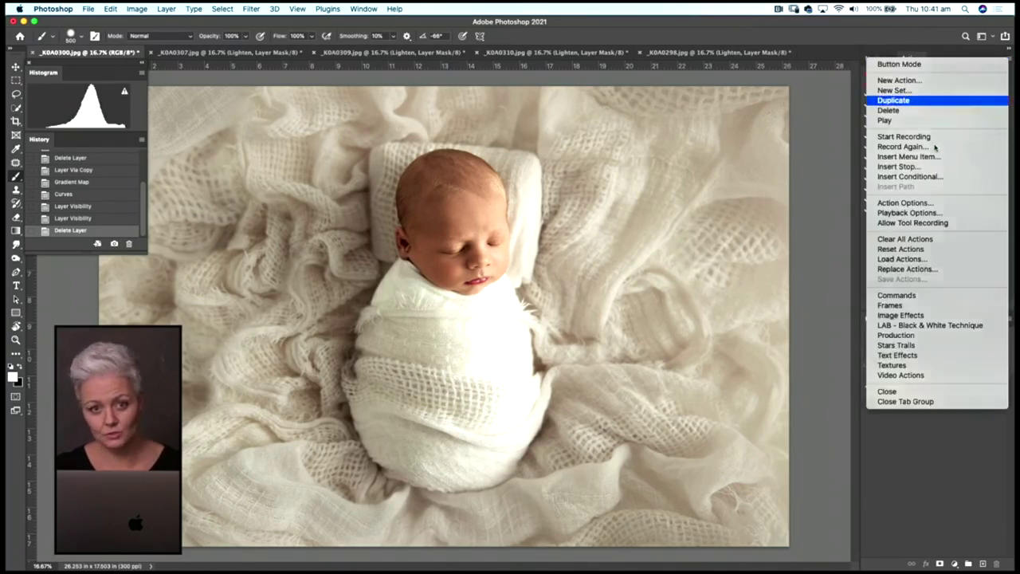
click(922, 101)
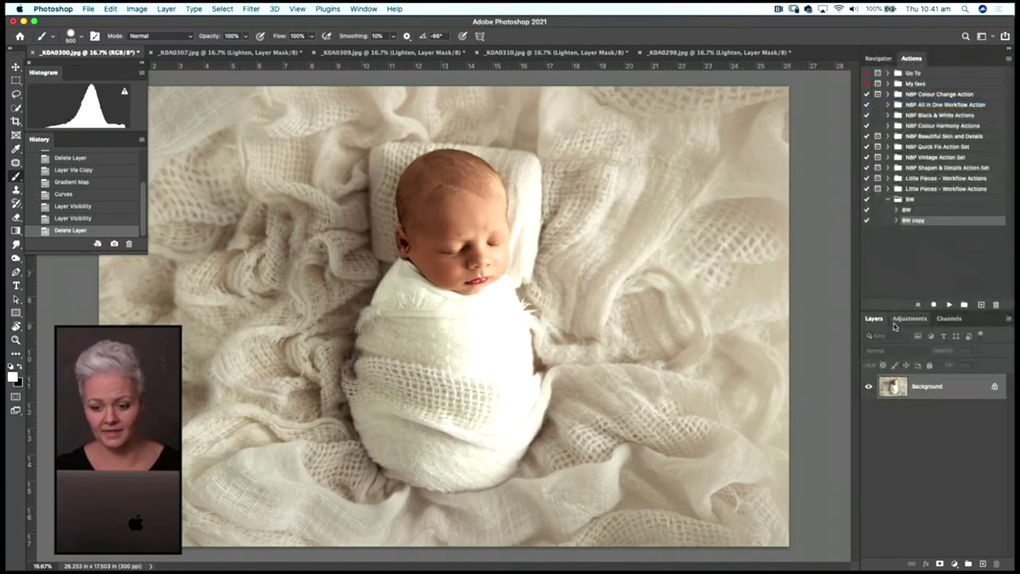
double_click(924, 223)
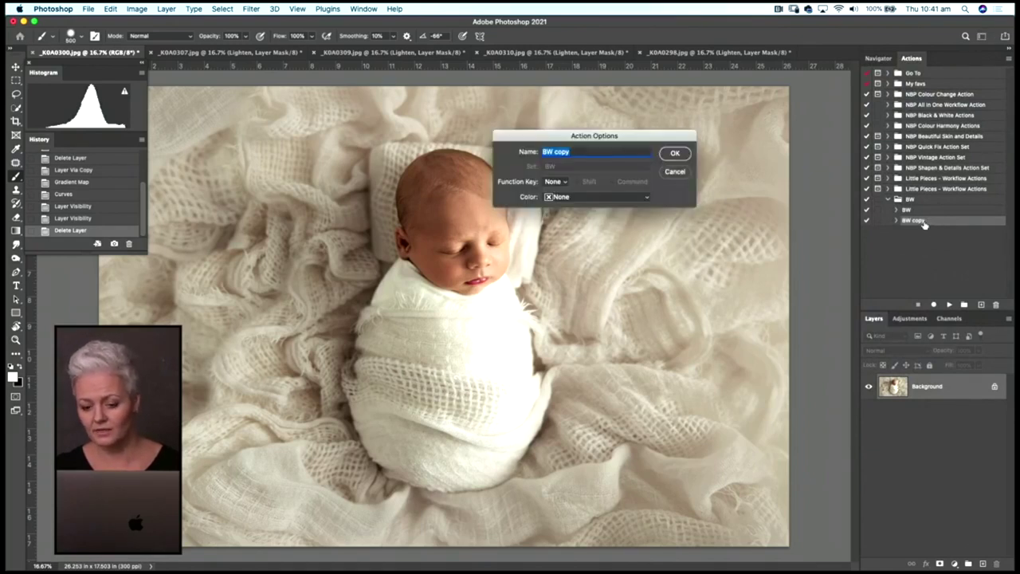
click(586, 151)
key(BackSpace)
key(BackSpace)
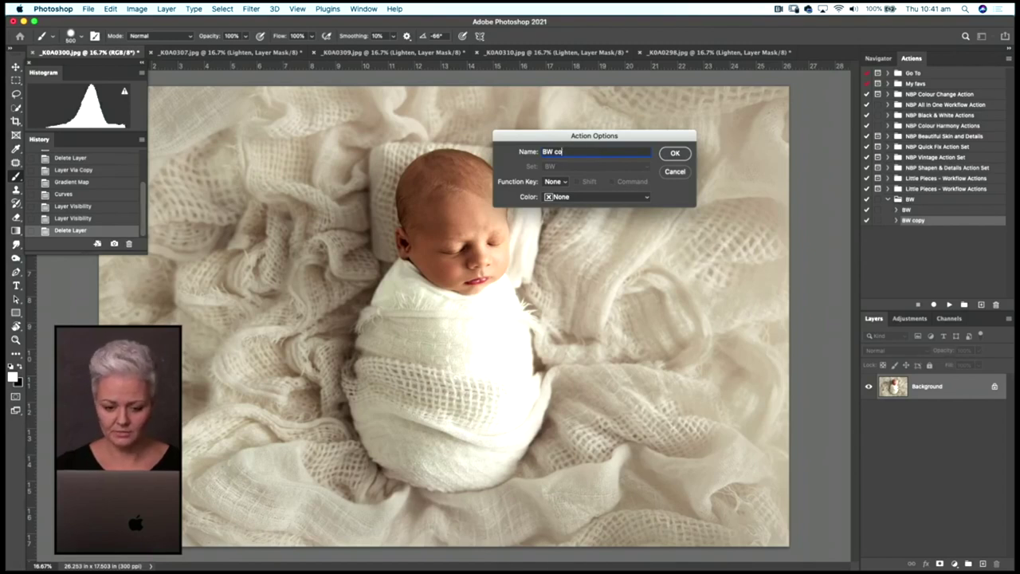
key(BackSpace)
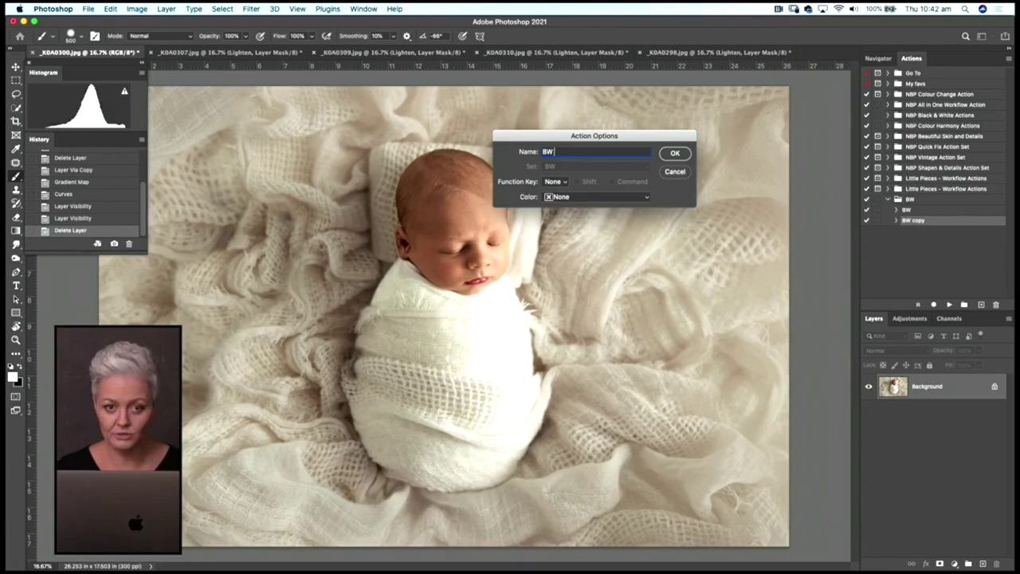
text(warm)
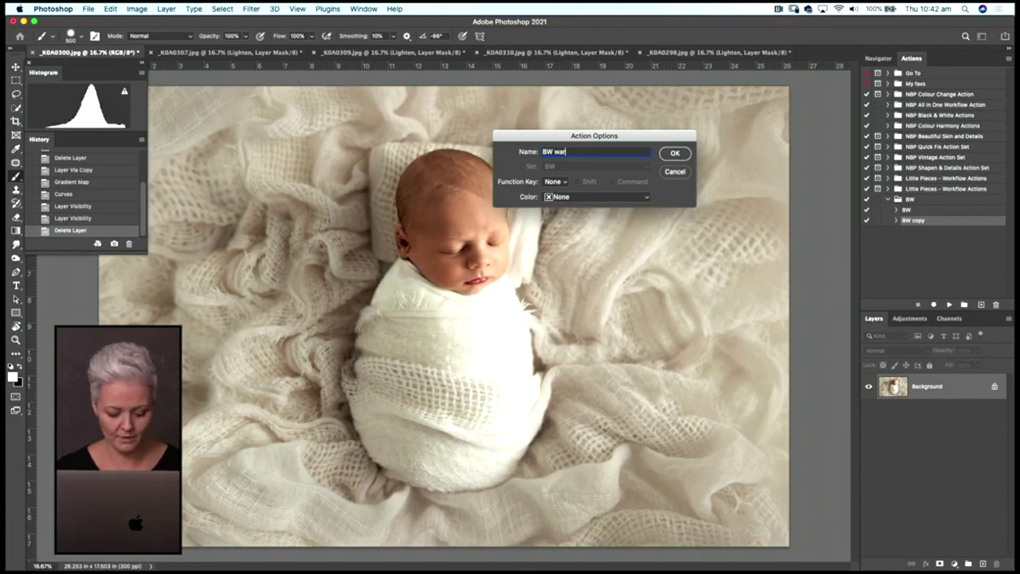
click(675, 154)
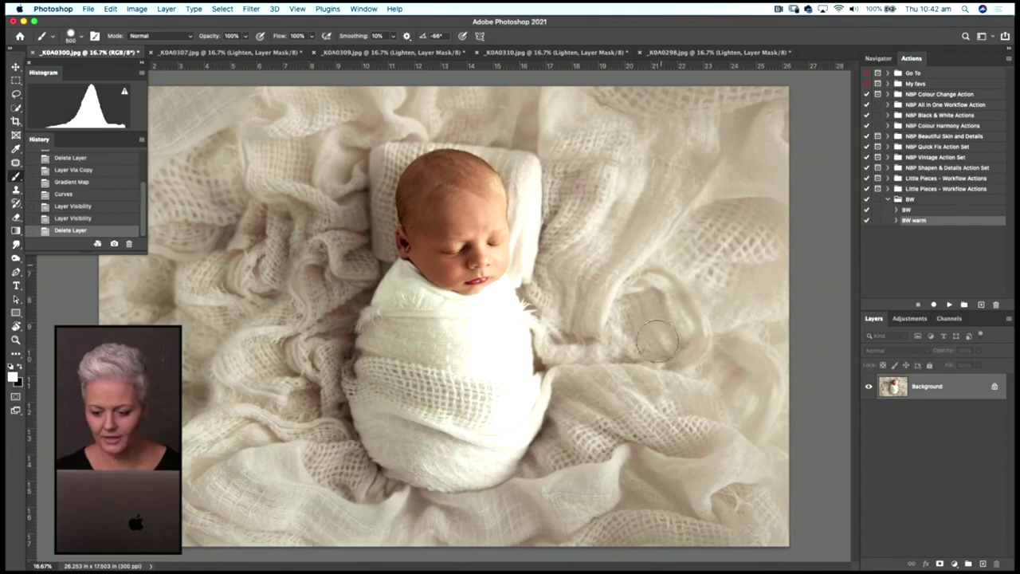
click(897, 221)
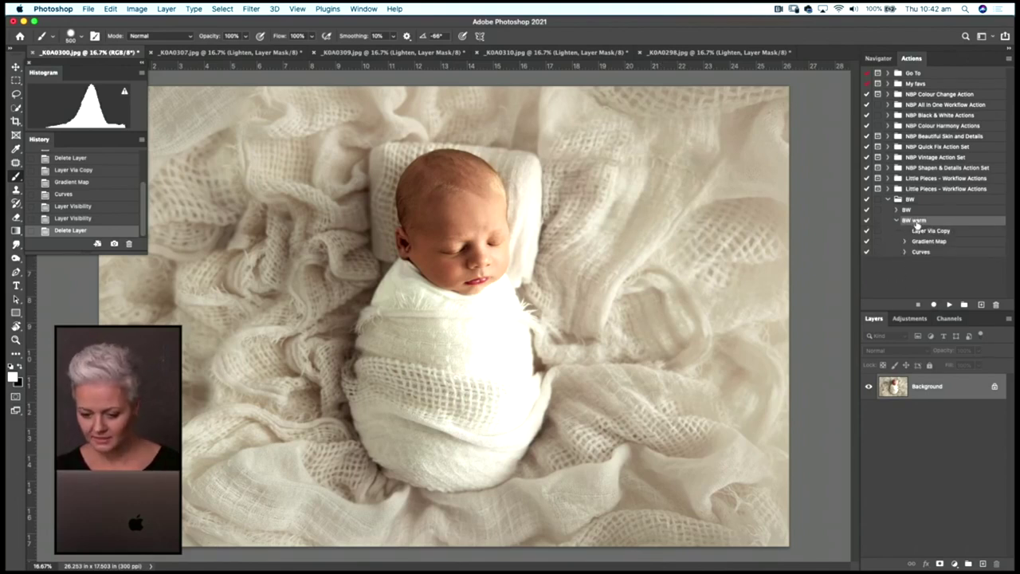
Play the BW warm action on the newborn photo, inspect its Curves step, and collapse it
click(949, 304)
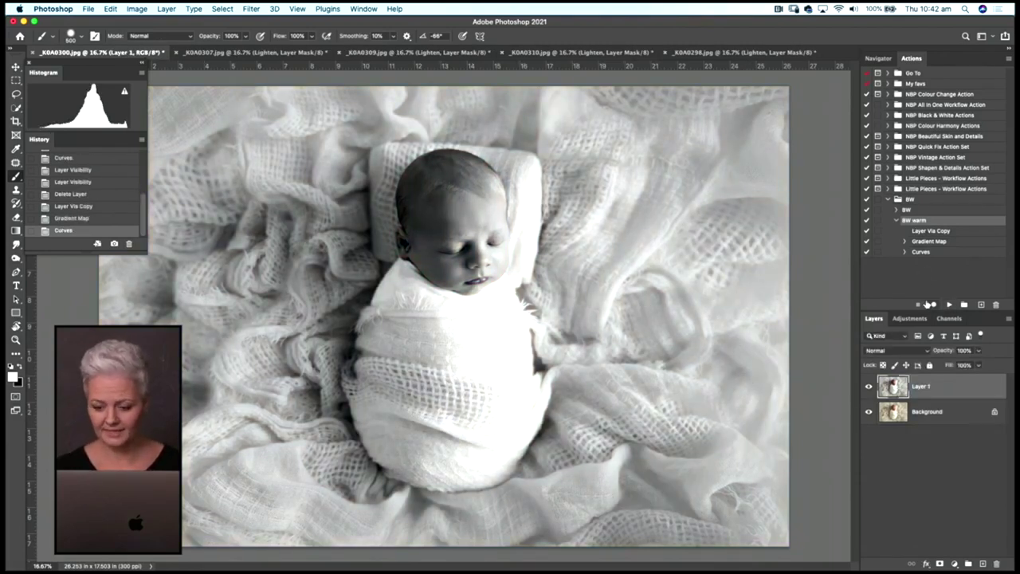
click(921, 252)
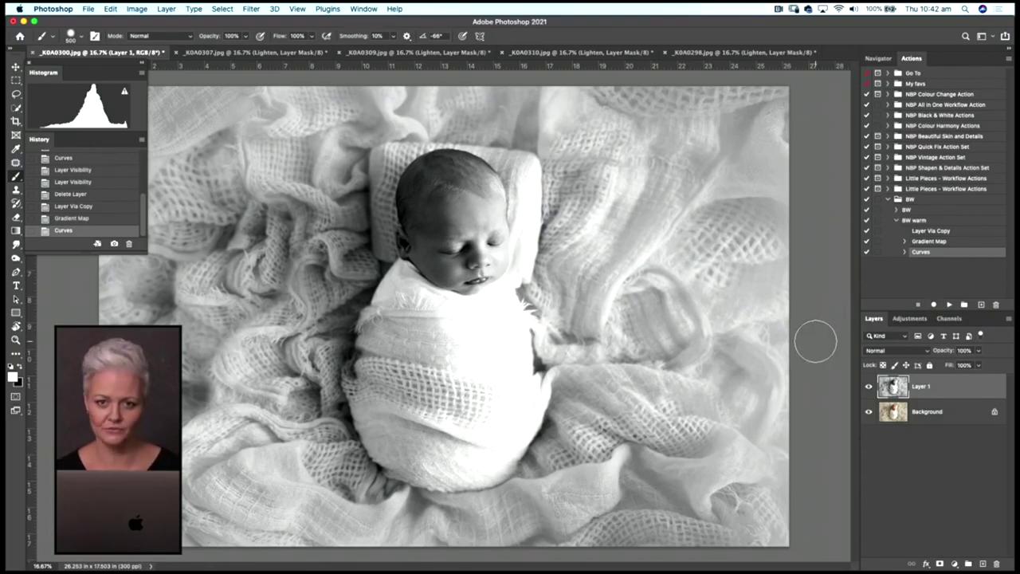
click(896, 220)
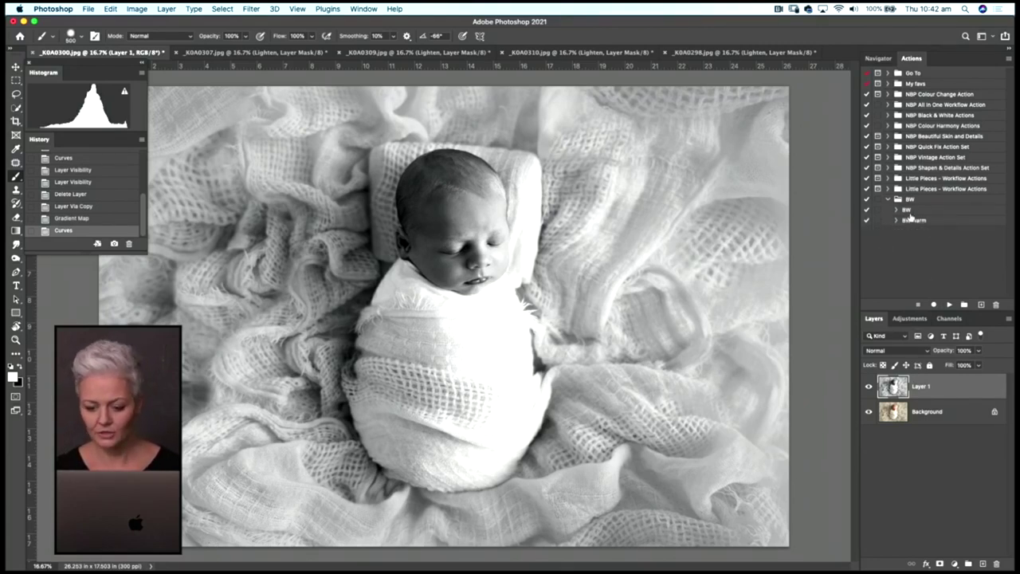
Select the BW action and open, then close, the Actions panel menu
click(908, 210)
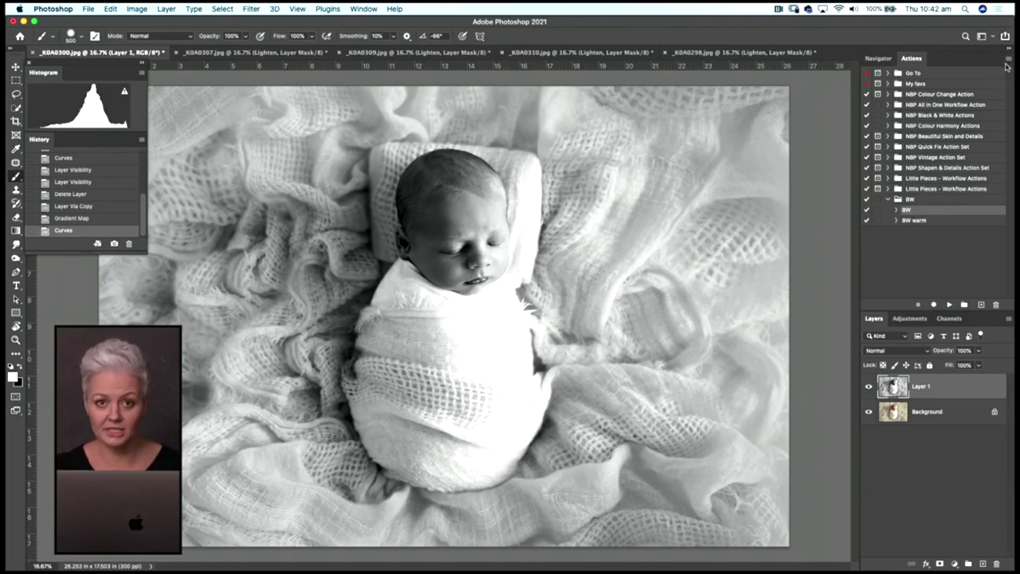
click(1007, 63)
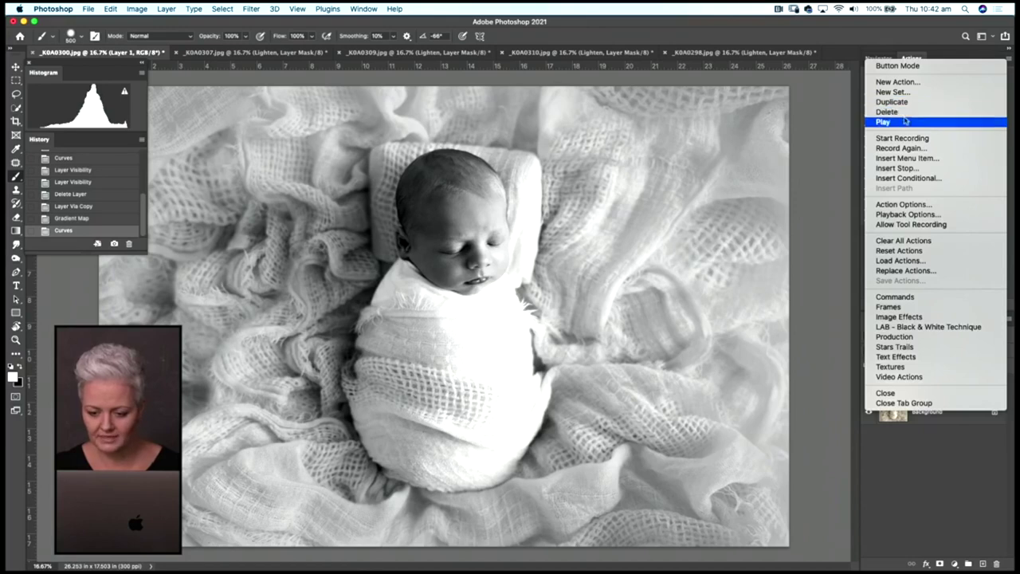
click(954, 59)
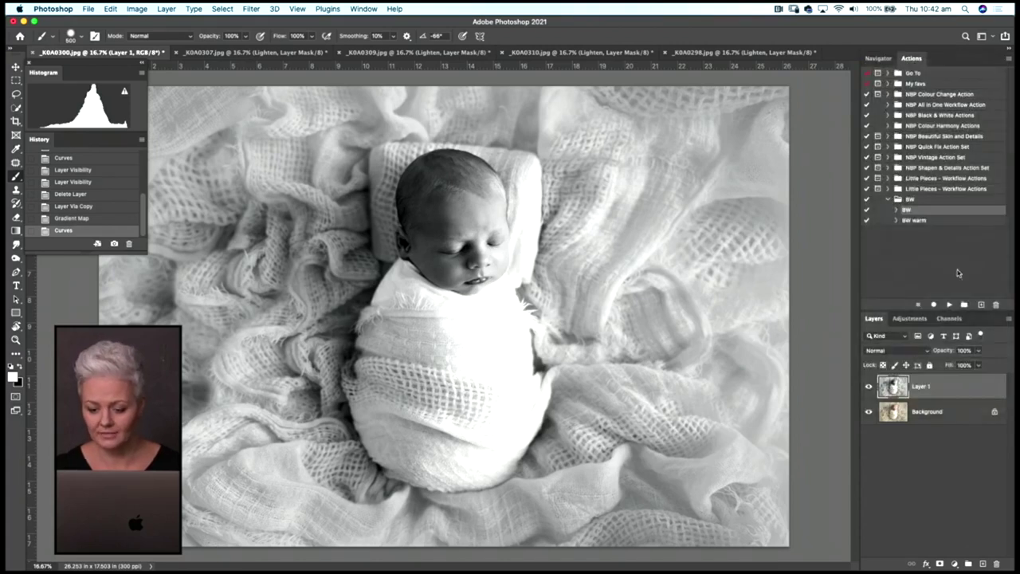
click(911, 199)
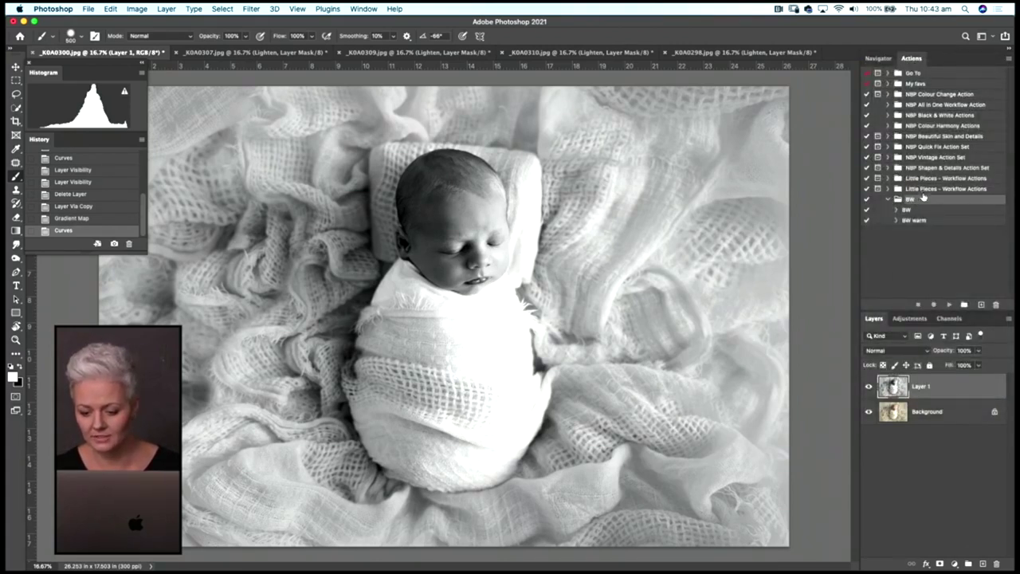
click(1009, 58)
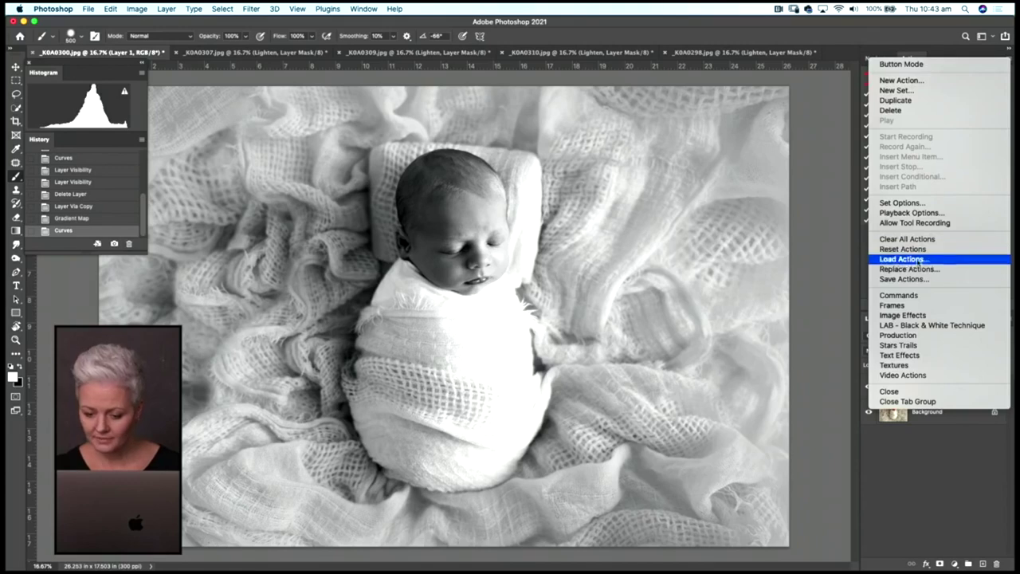
click(905, 280)
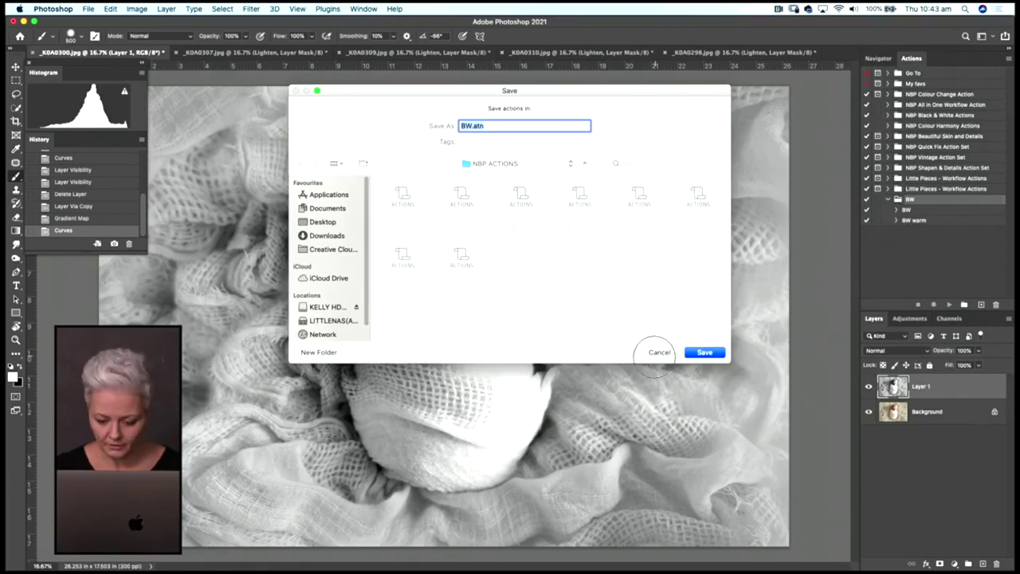
click(658, 352)
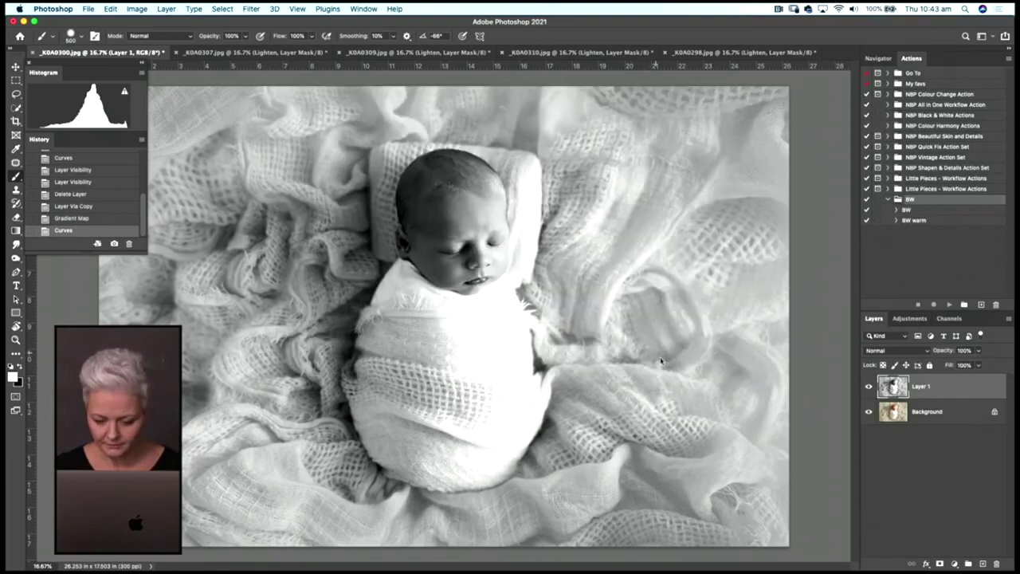
click(911, 210)
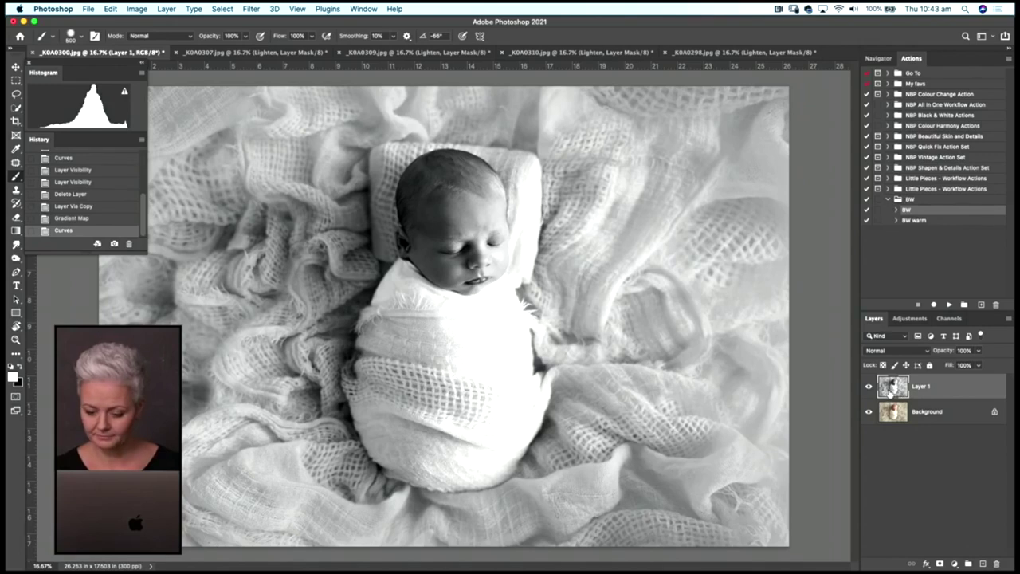
click(1007, 62)
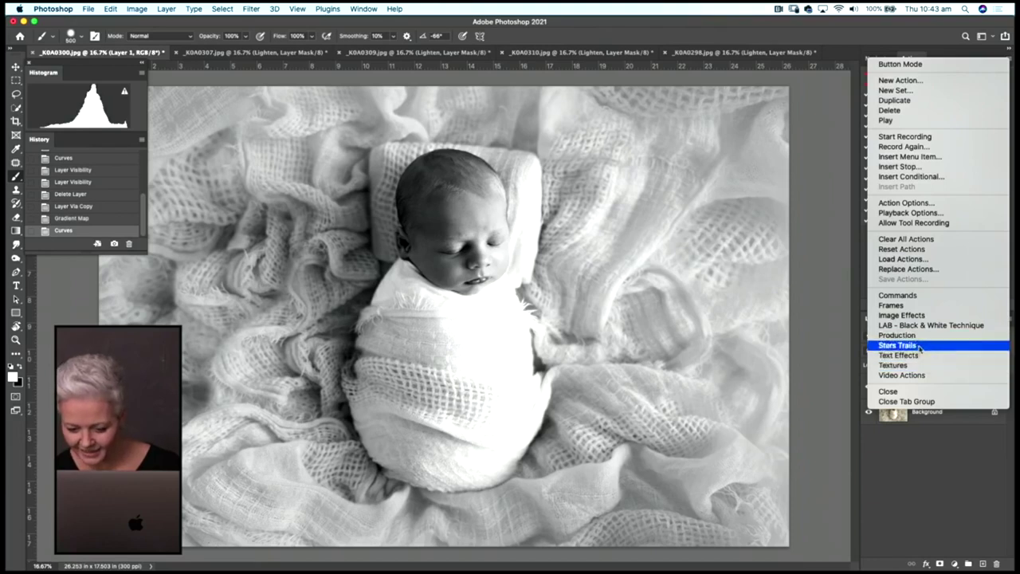
click(917, 214)
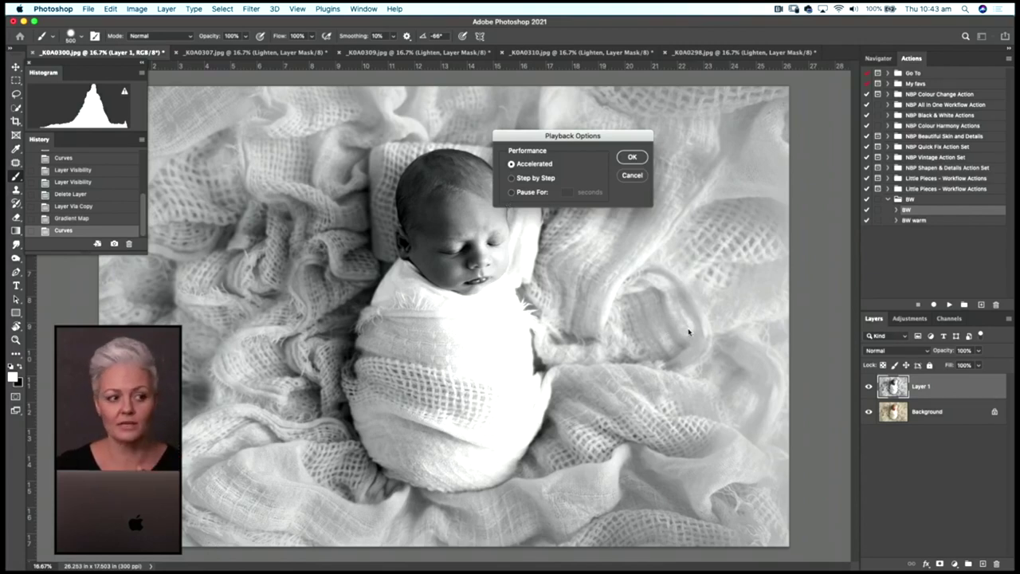
click(631, 176)
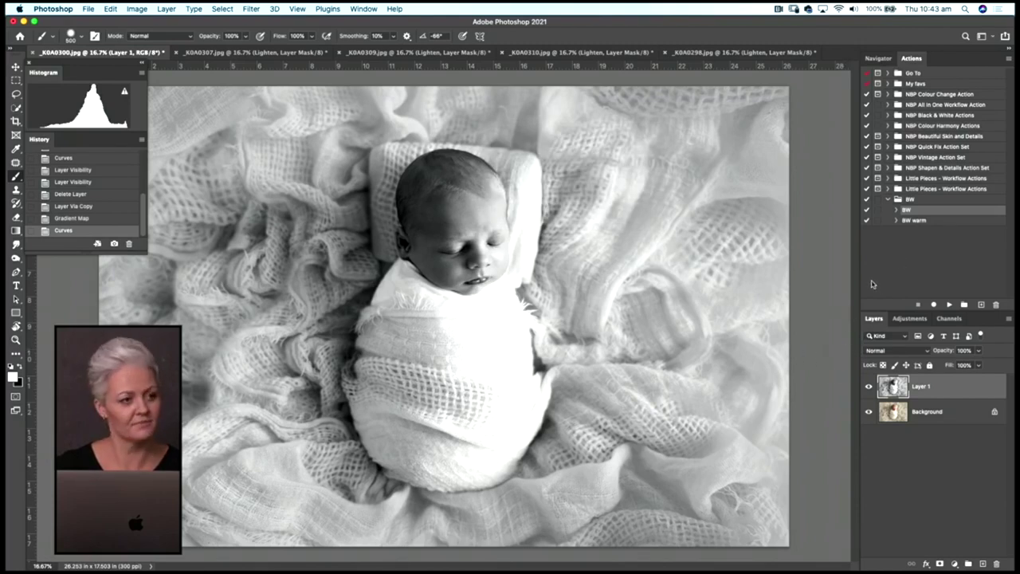
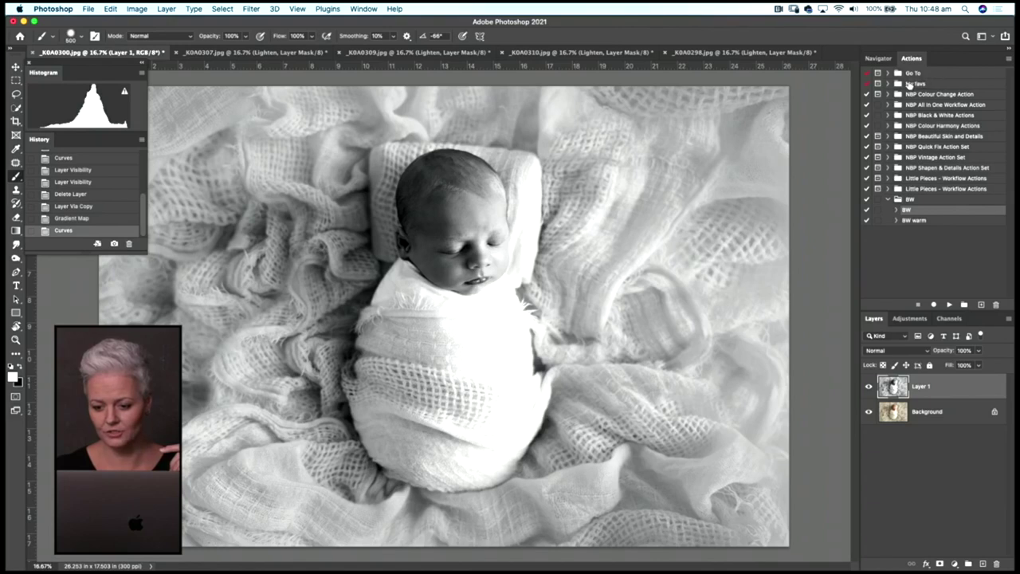
Expand the Go To action set to view its actions, then collapse it again
click(888, 73)
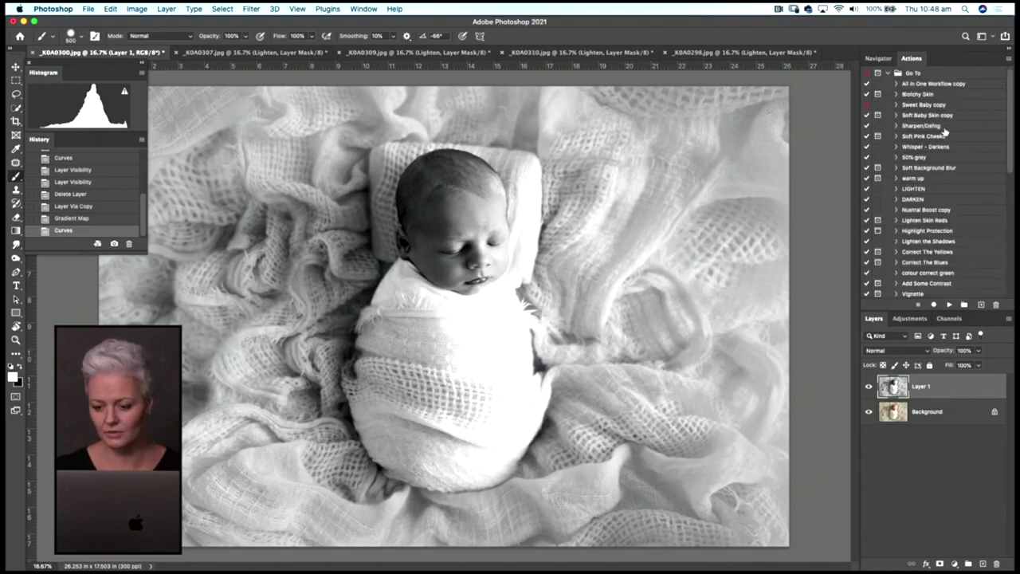
mouse_move(1010, 163)
mouse_down()
mouse_move(1006, 232)
mouse_move(1009, 147)
mouse_up()
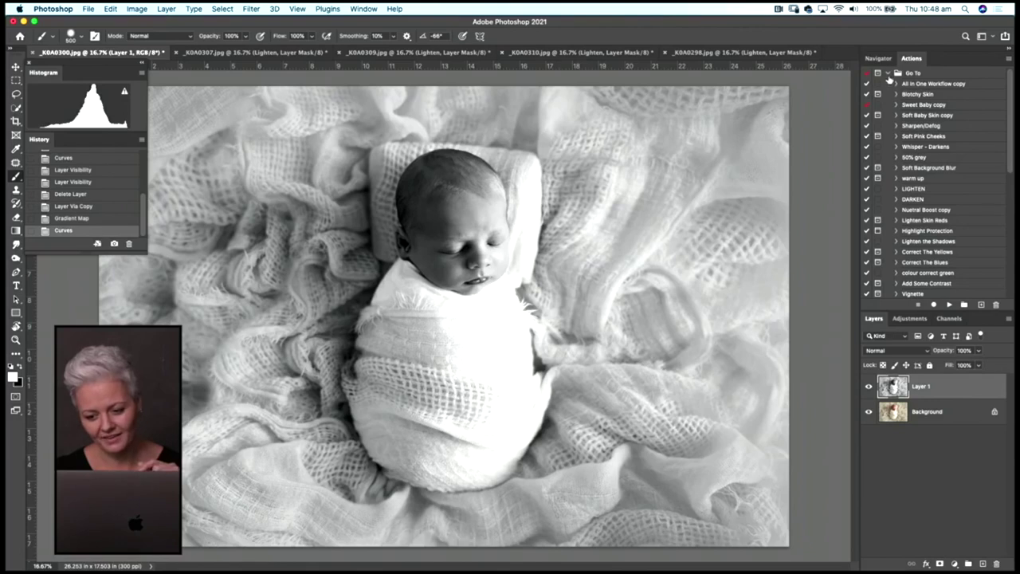
click(888, 73)
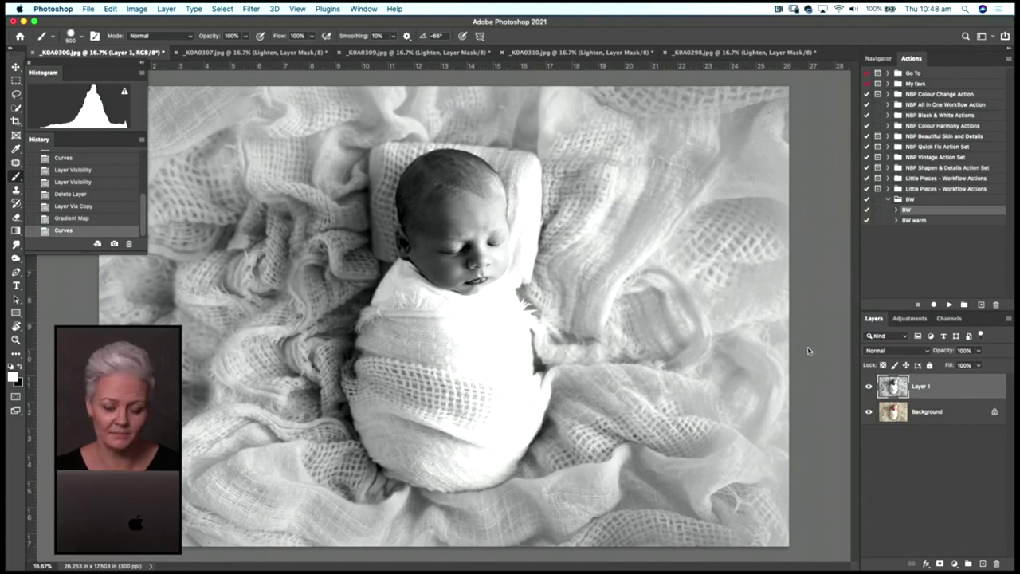
Collapse the BW set, expand NBP Vintage Action Set, and delete the black-and-white Layer 1
click(888, 200)
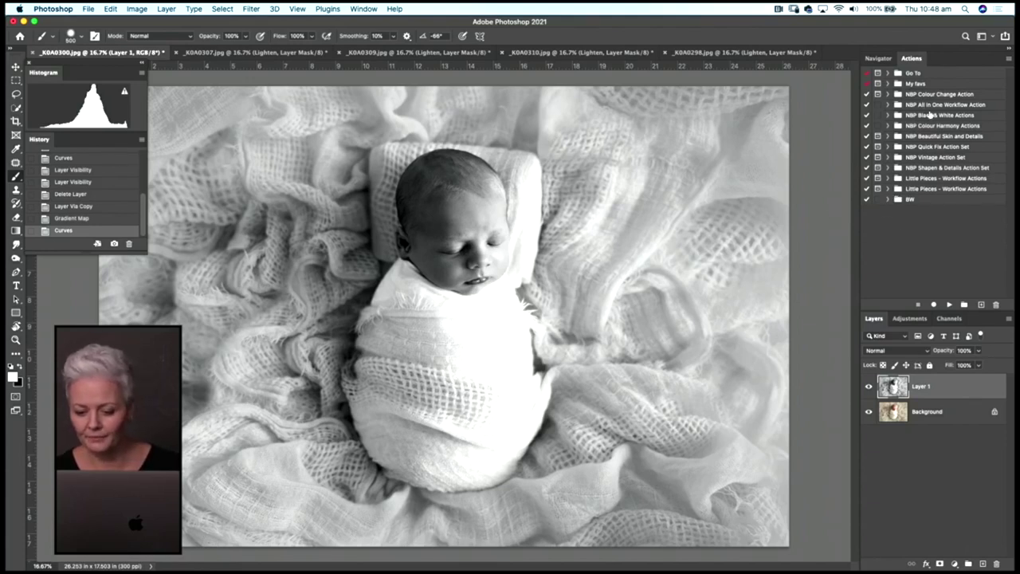
click(887, 157)
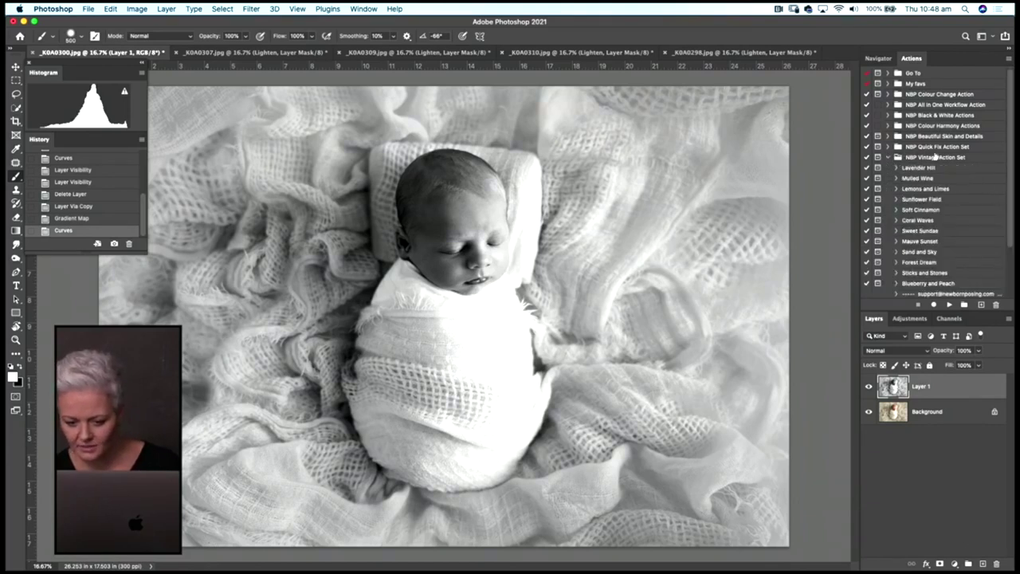
drag(1010, 239, 1009, 254)
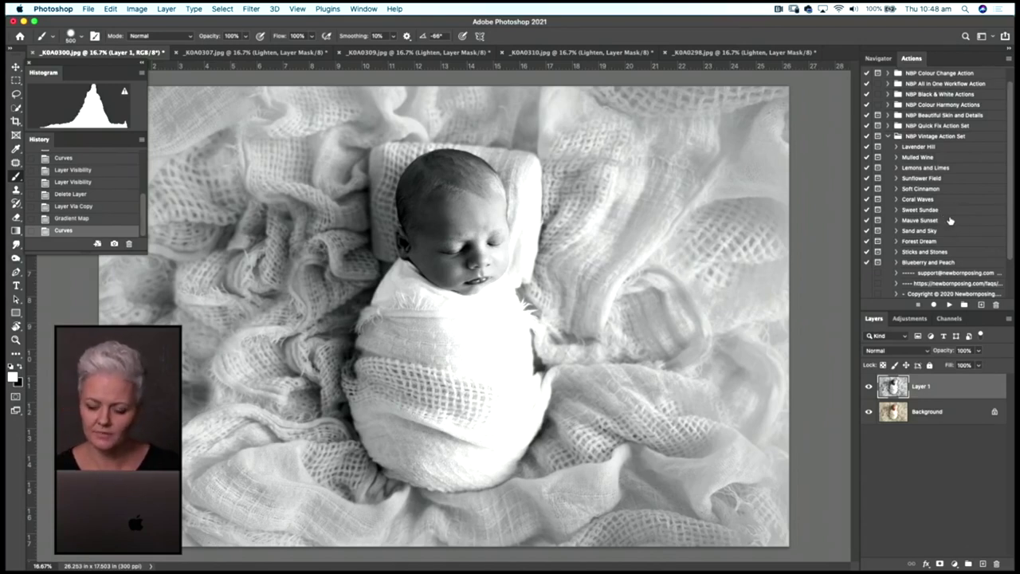
drag(992, 392, 997, 563)
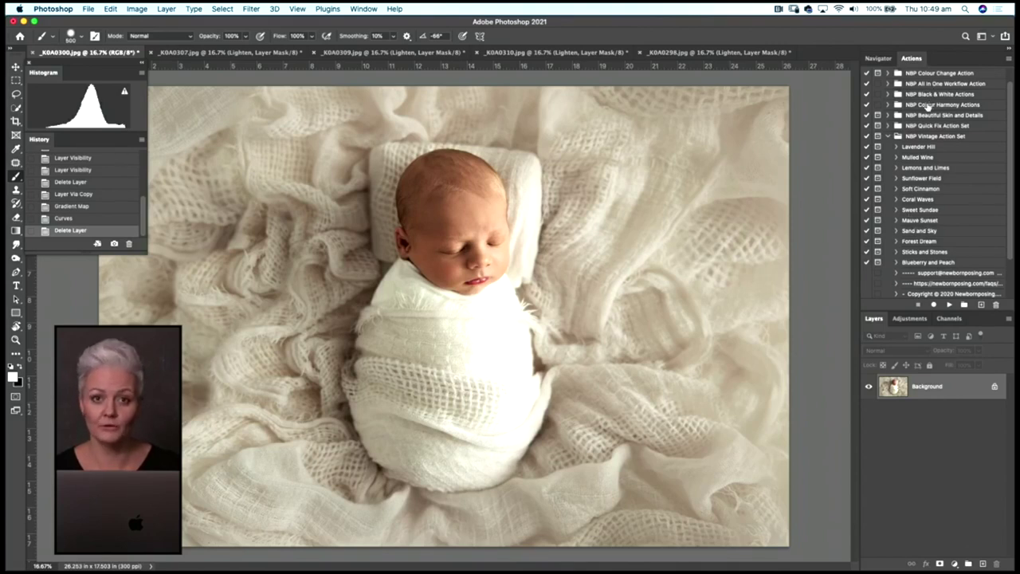
Duplicate the Soft Cinnamon action from the Actions panel menu
click(919, 189)
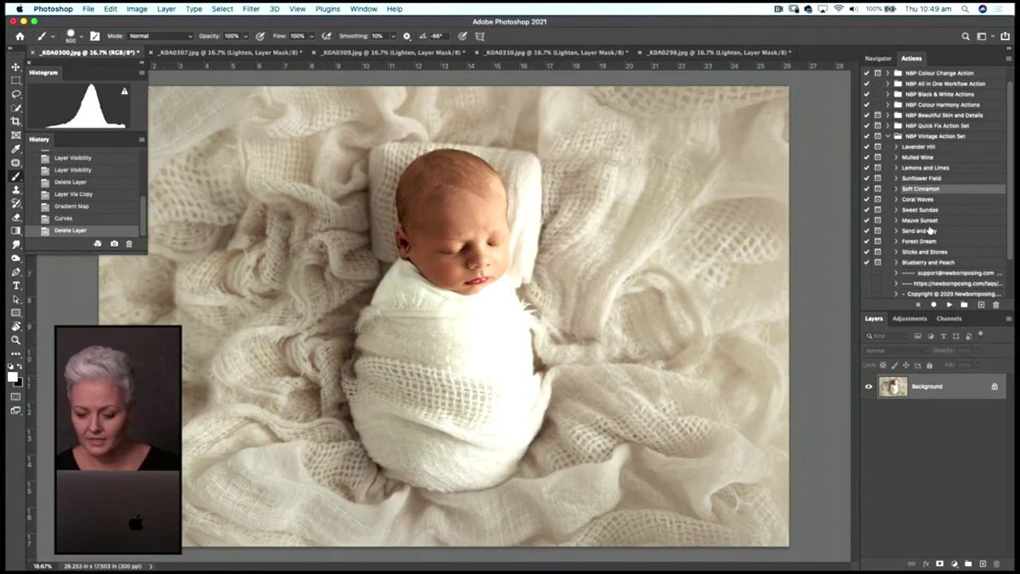
click(1009, 61)
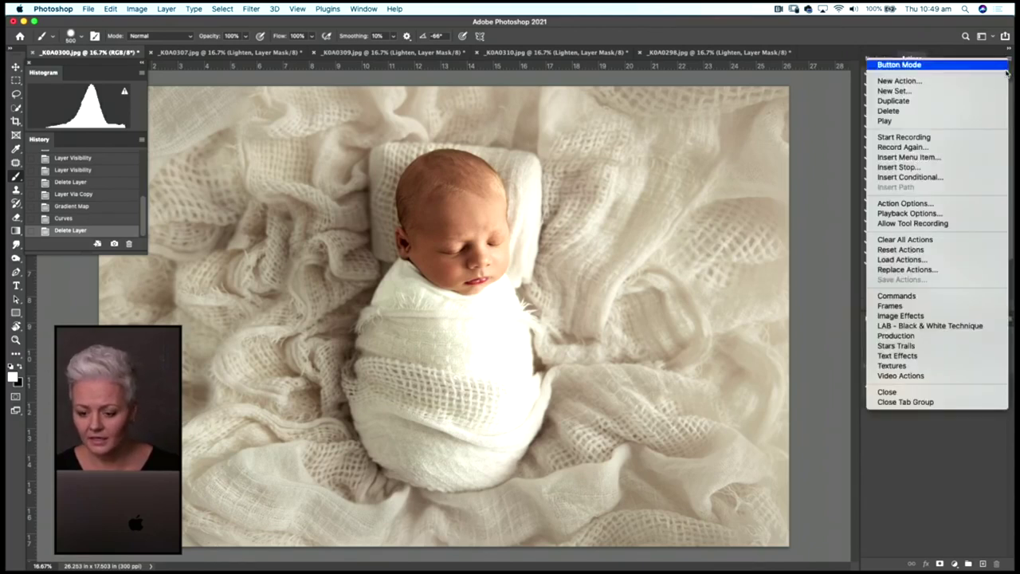
click(914, 102)
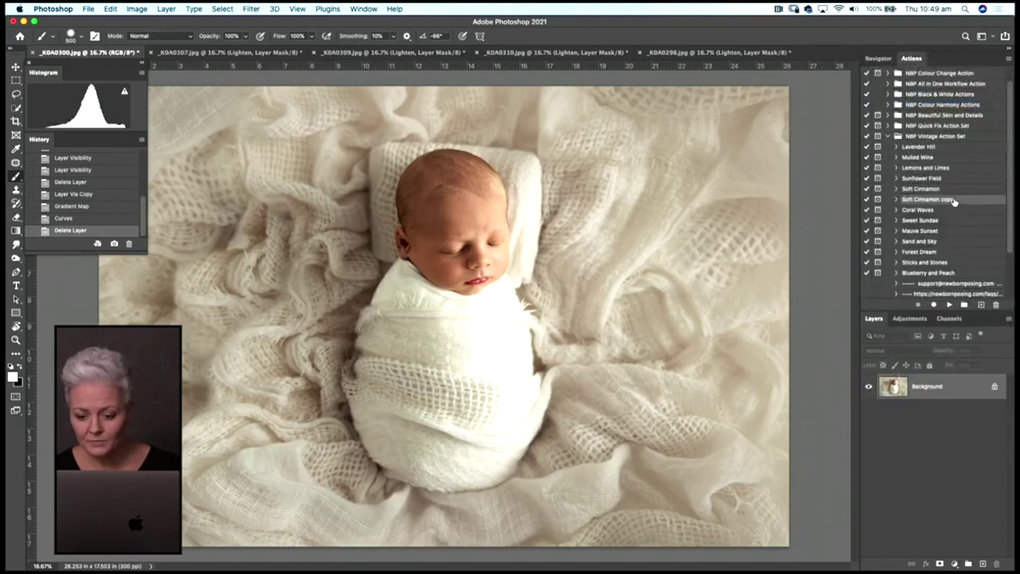
Move the Soft Cinnamon copy into the Go To set, just below blur Edges
drag(953, 203, 952, 138)
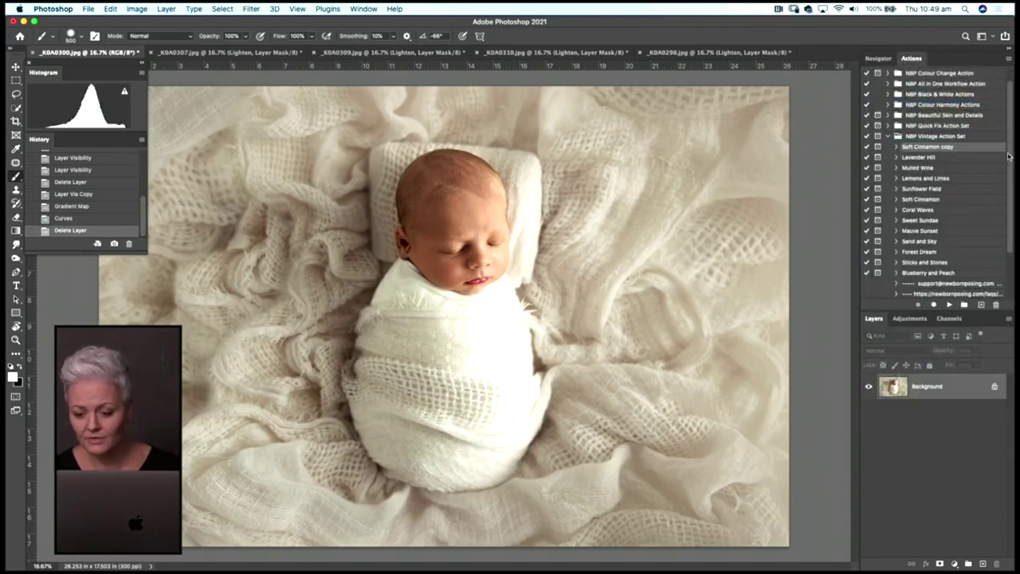
scroll(1012, 151, up, 2)
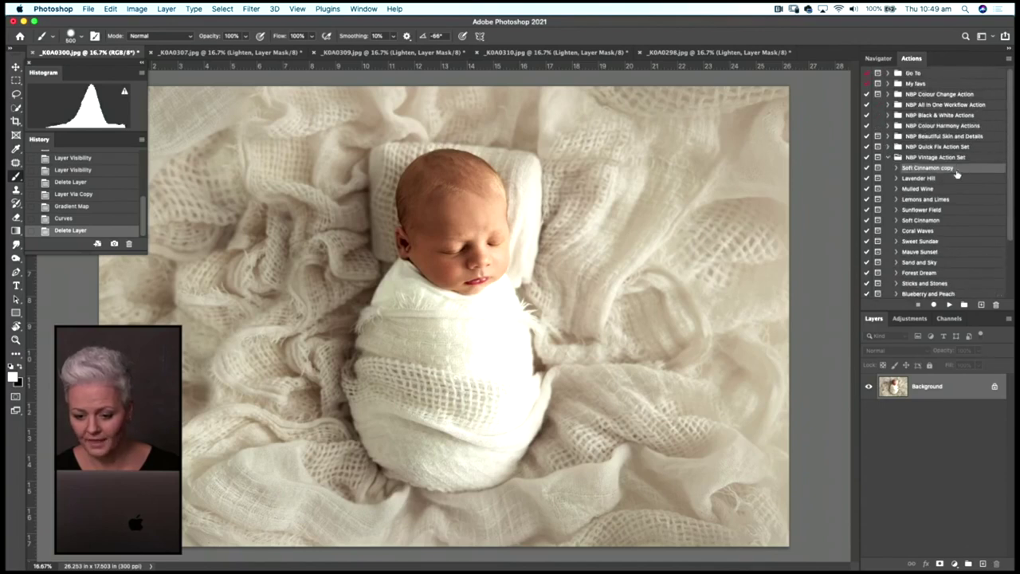
scroll(957, 169, down, 5)
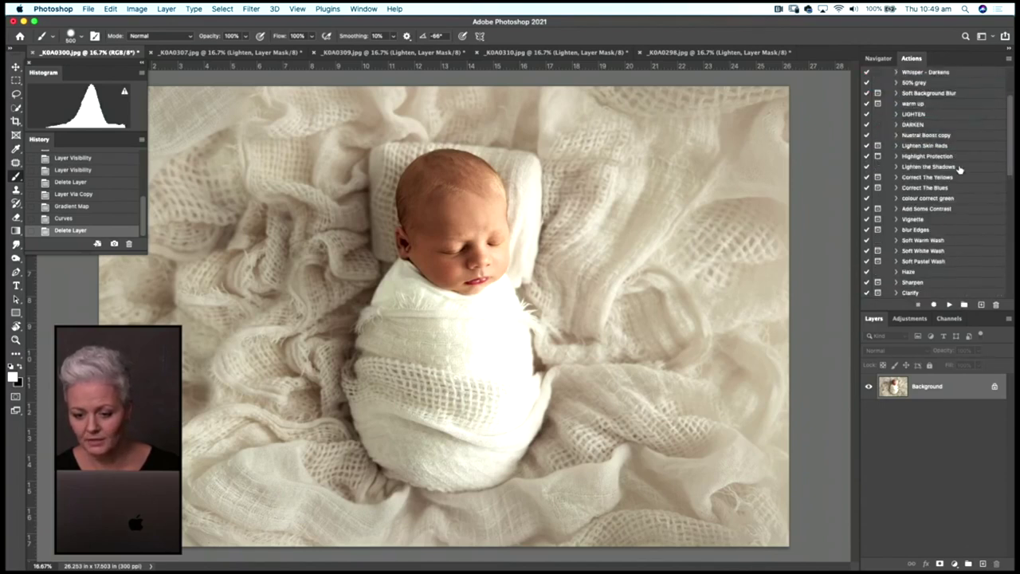
drag(1009, 165, 1011, 212)
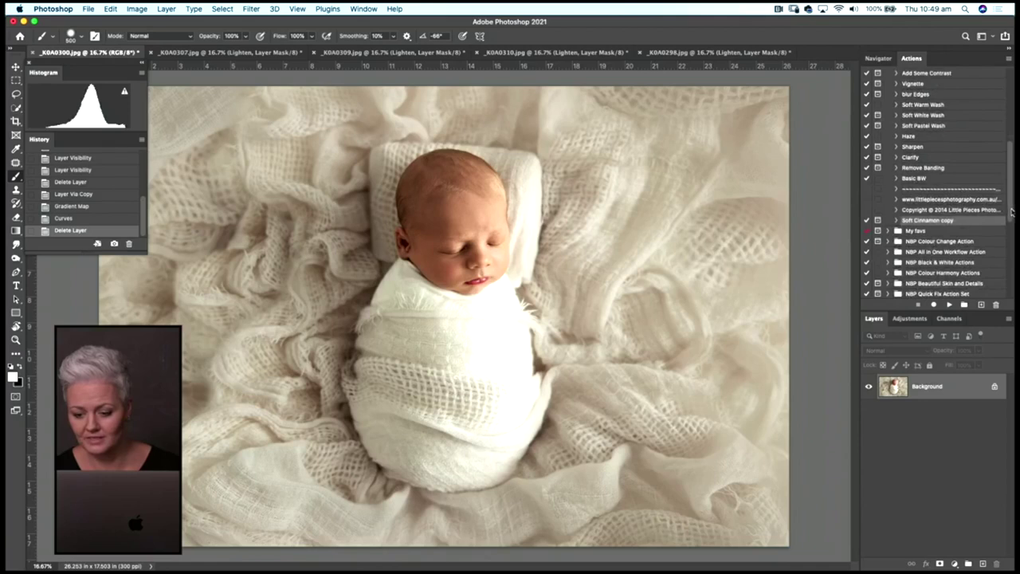
scroll(1010, 211, up, 1)
drag(942, 231, 949, 110)
scroll(952, 171, up, 5)
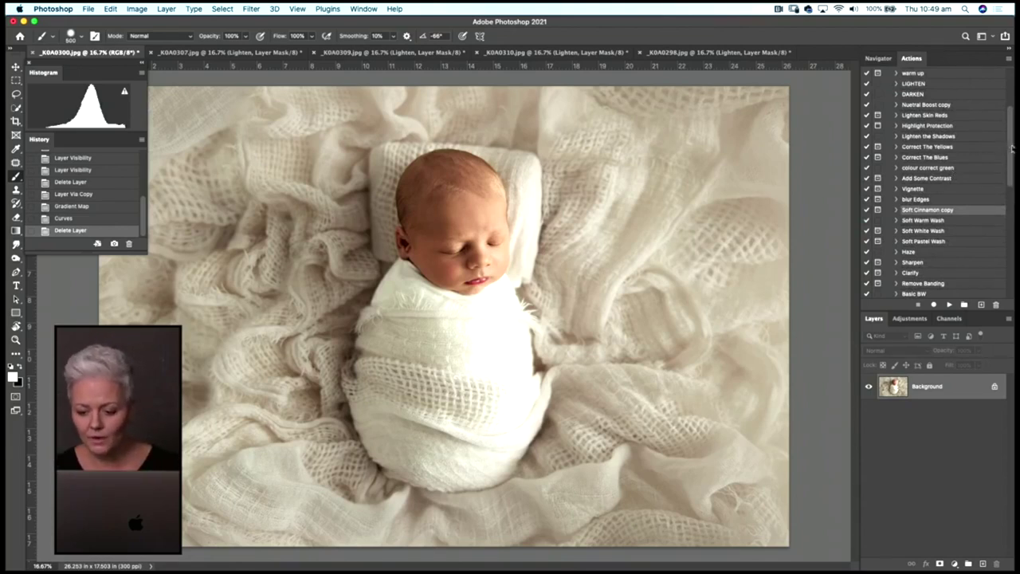
scroll(940, 120, up, 10)
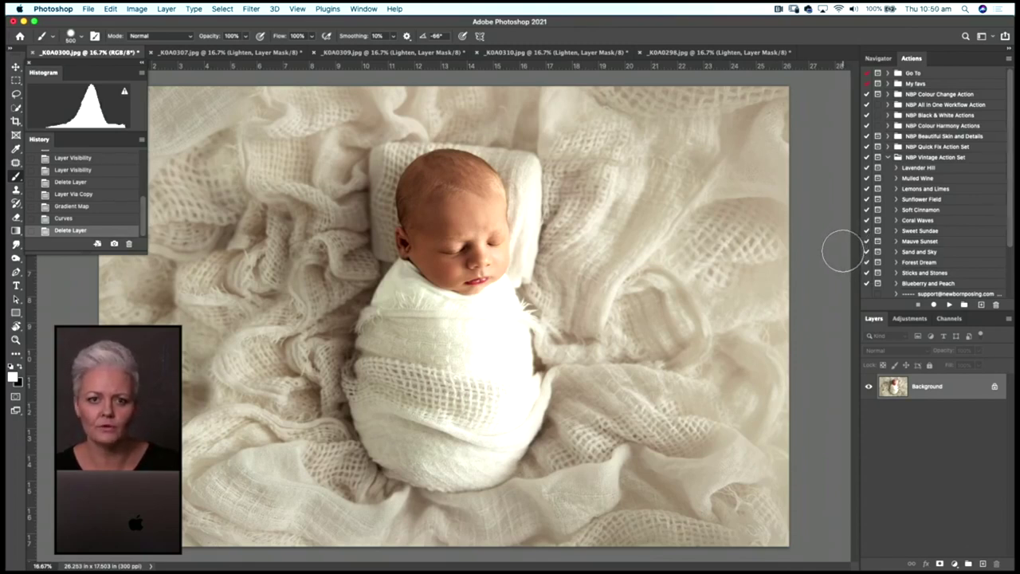
Collapse NBP Vintage Action Set so only the set names show
click(888, 158)
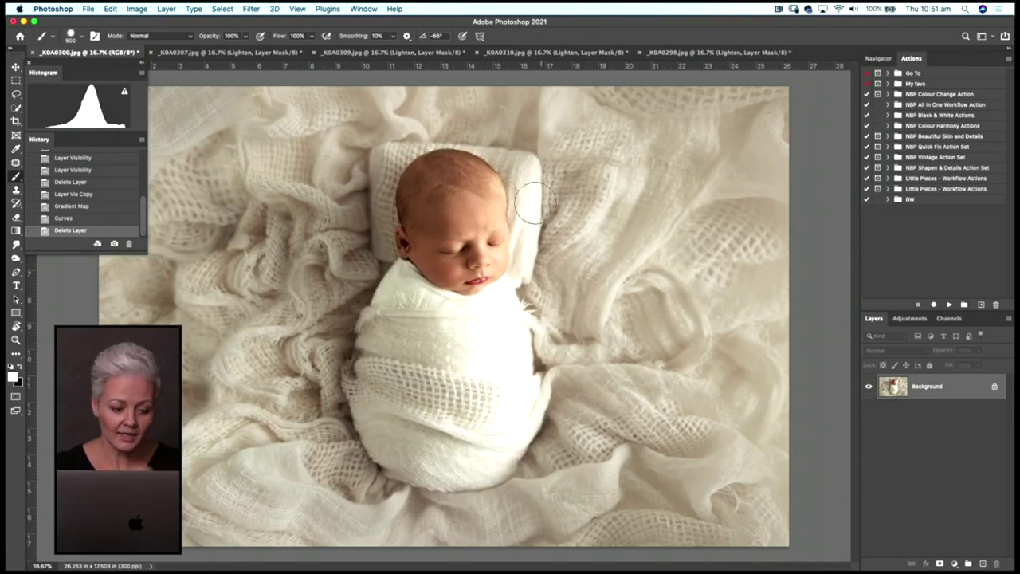
Look through the open photo tabs and revert _K0A0298 to its opening History snapshot
click(225, 54)
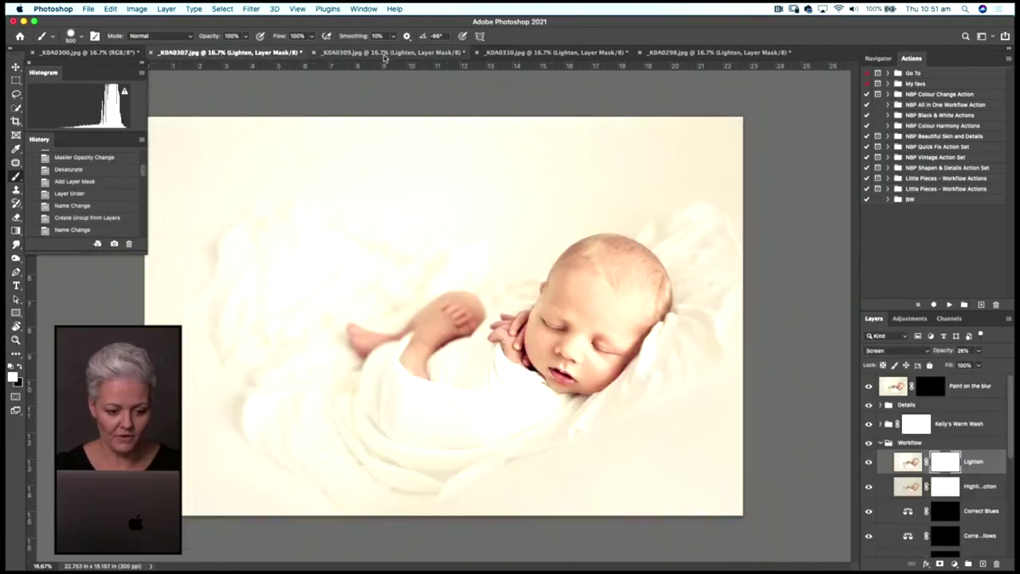
click(387, 55)
click(539, 52)
click(713, 52)
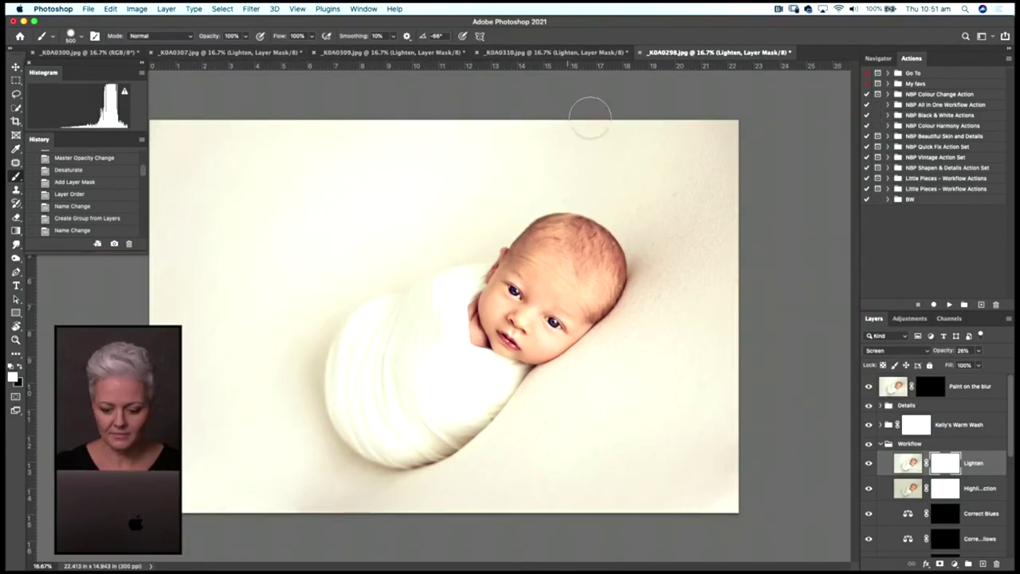
scroll(88, 192, up, 5)
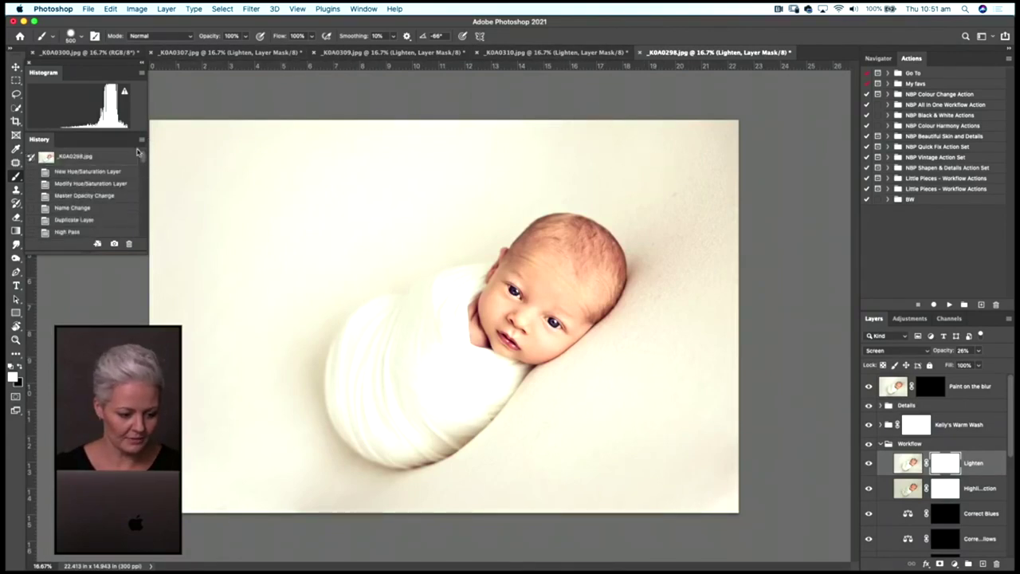
click(119, 158)
Revert _K0A0310 and _K0A0307 to their opening History snapshots
click(558, 53)
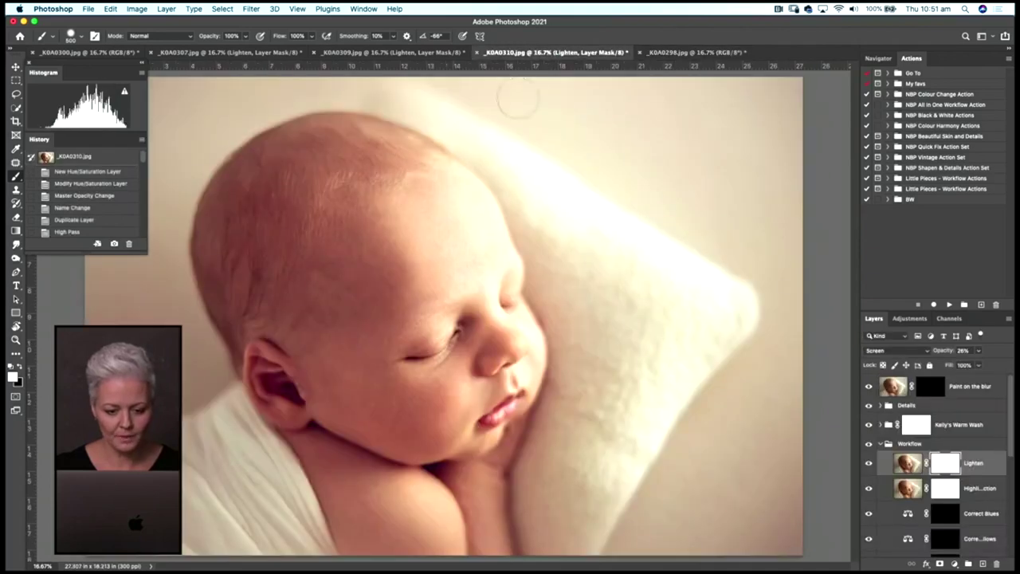
click(124, 160)
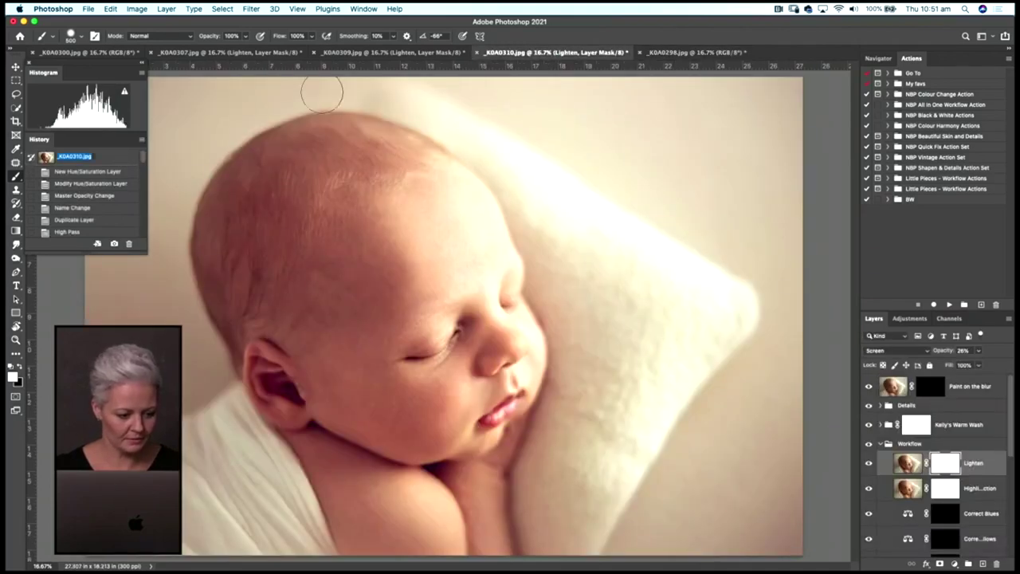
click(110, 163)
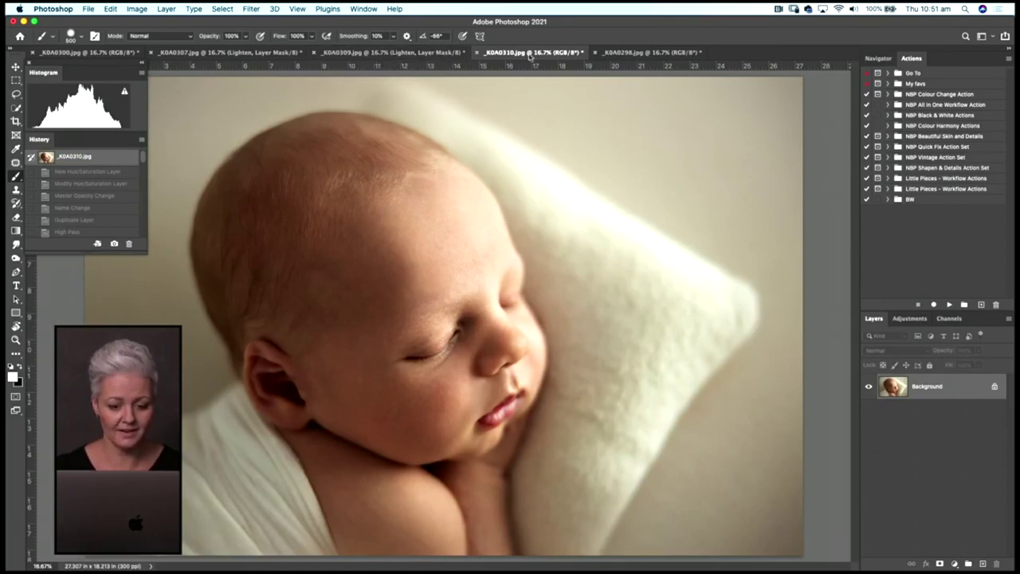
click(263, 53)
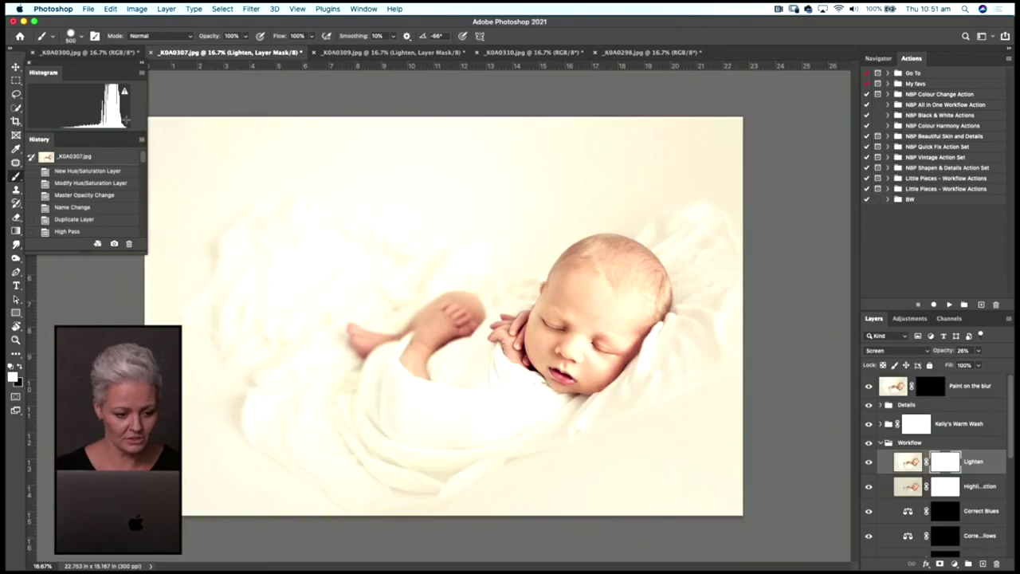
click(89, 158)
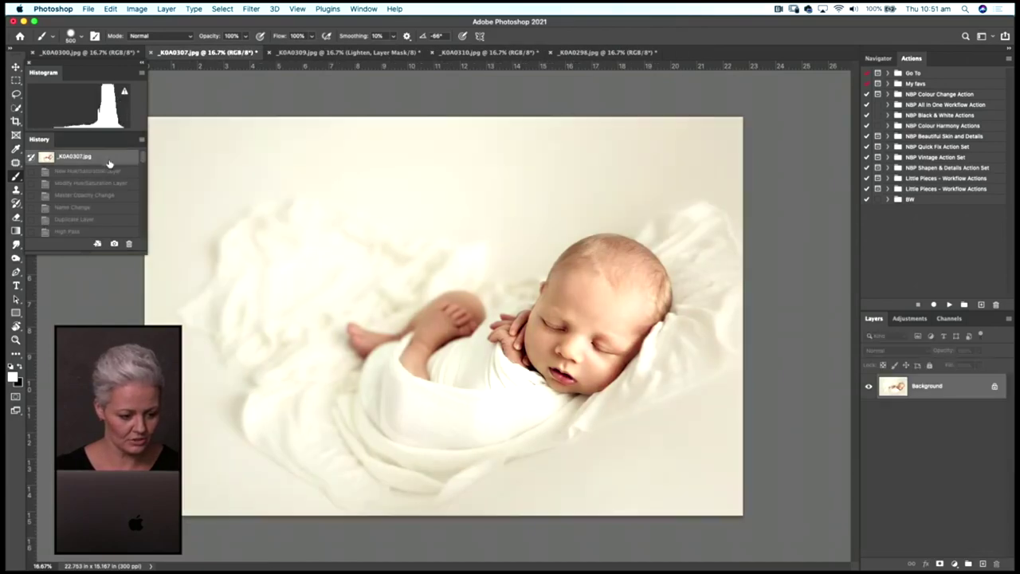
Review the _K0A0309, _K0A0310 and _K0A0307 photos, ending on _K0A0307
click(356, 56)
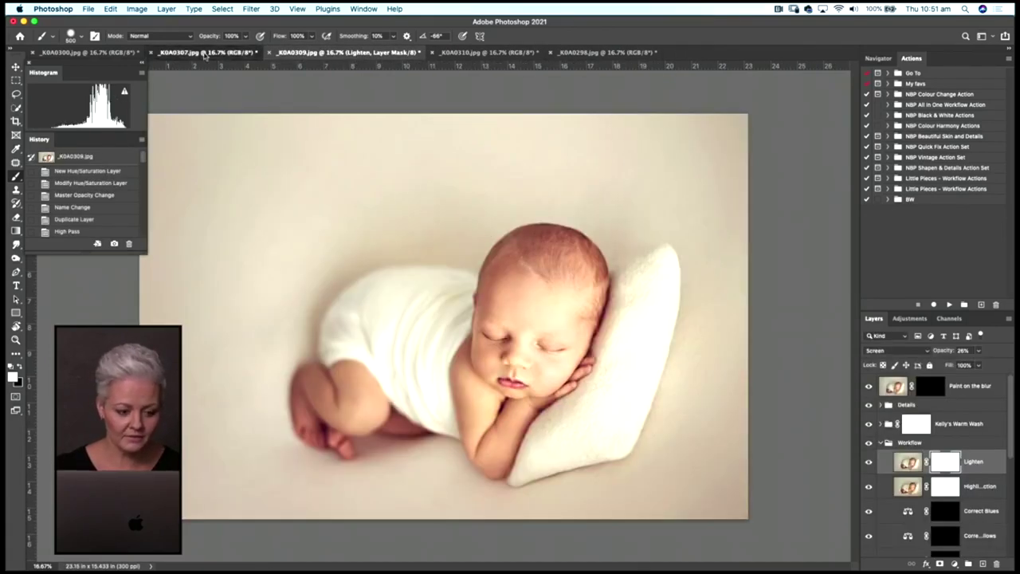
click(205, 53)
click(484, 53)
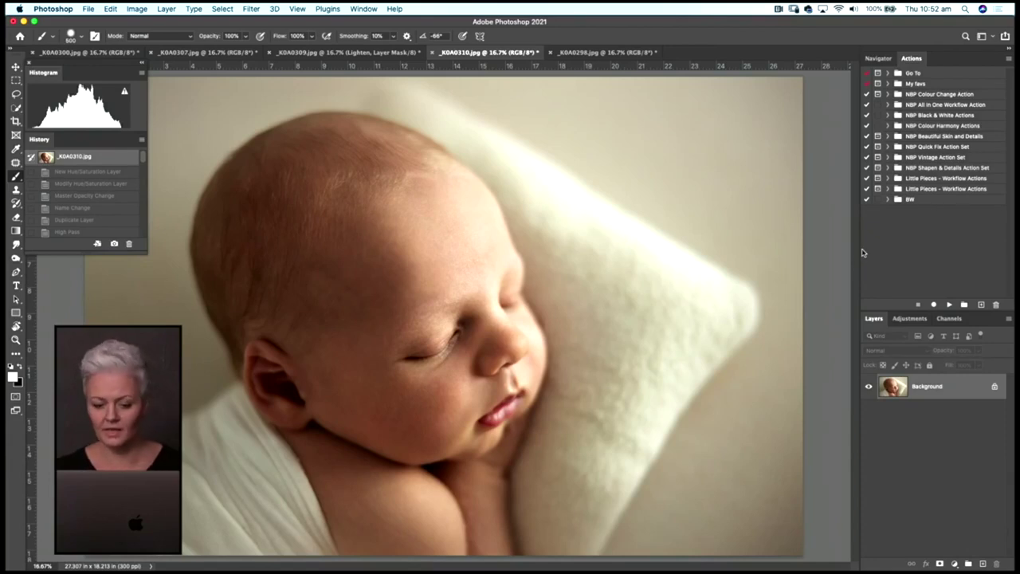
click(206, 53)
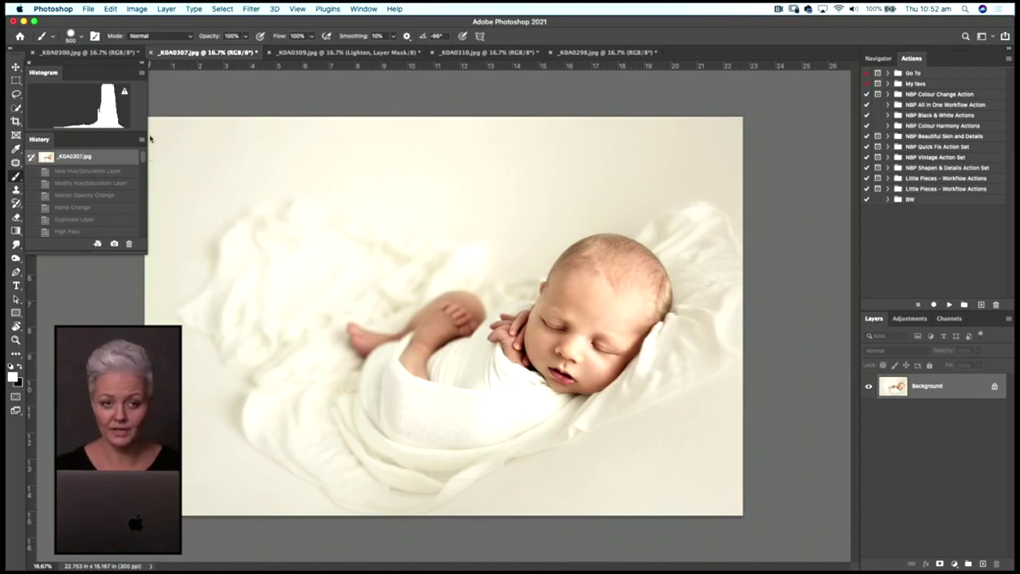